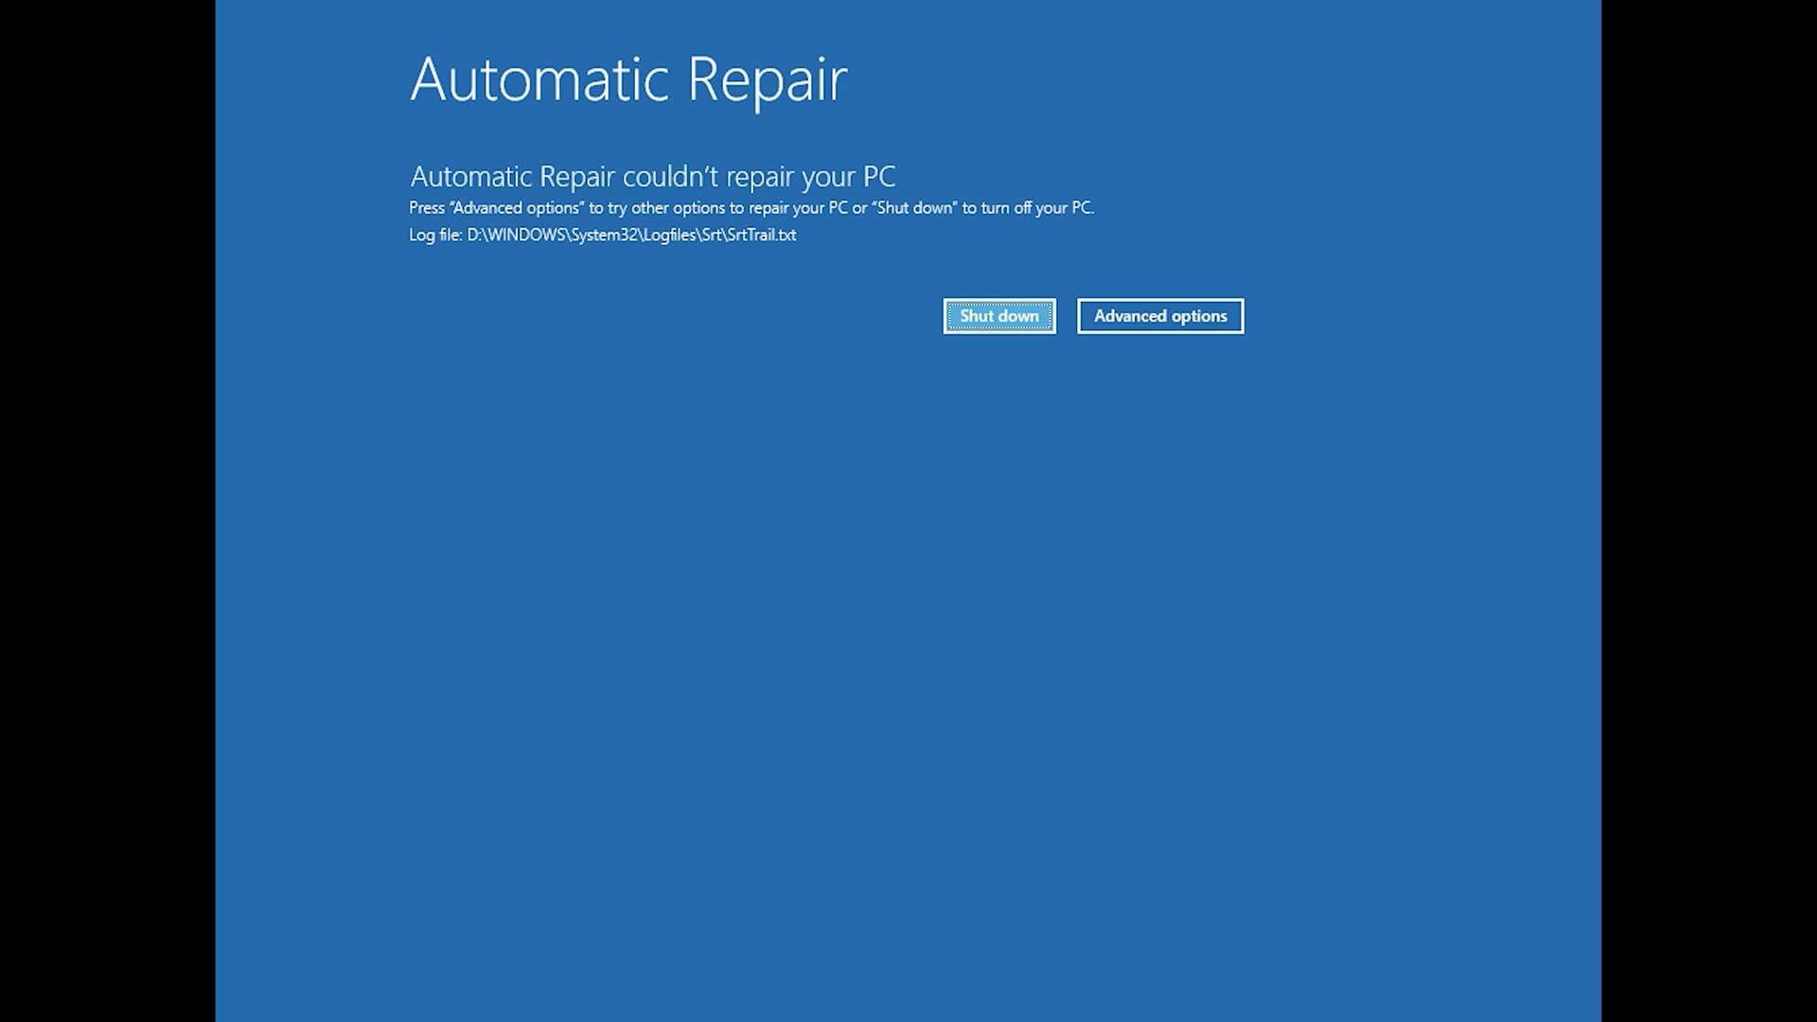
# Step: Run Startup Repair from Troubleshoot > Advanced options after signing in with the PC's account
pyautogui.click(1174, 313)
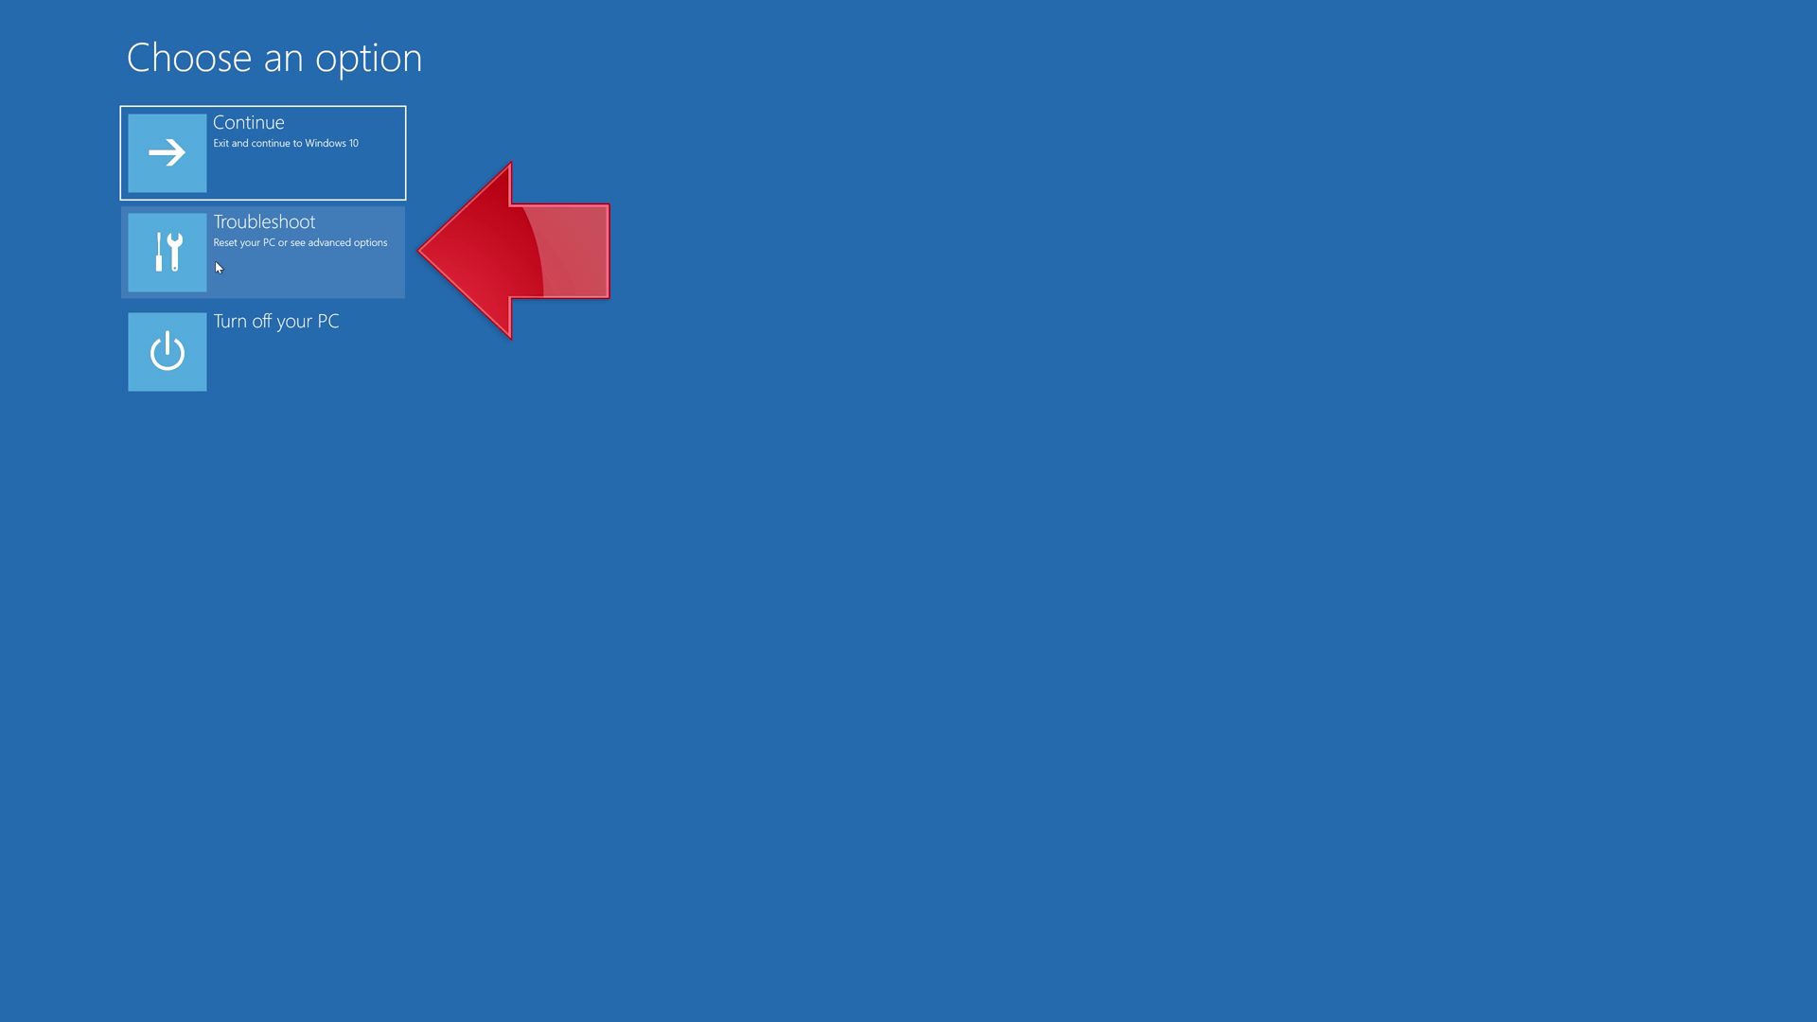
pyautogui.click(268, 253)
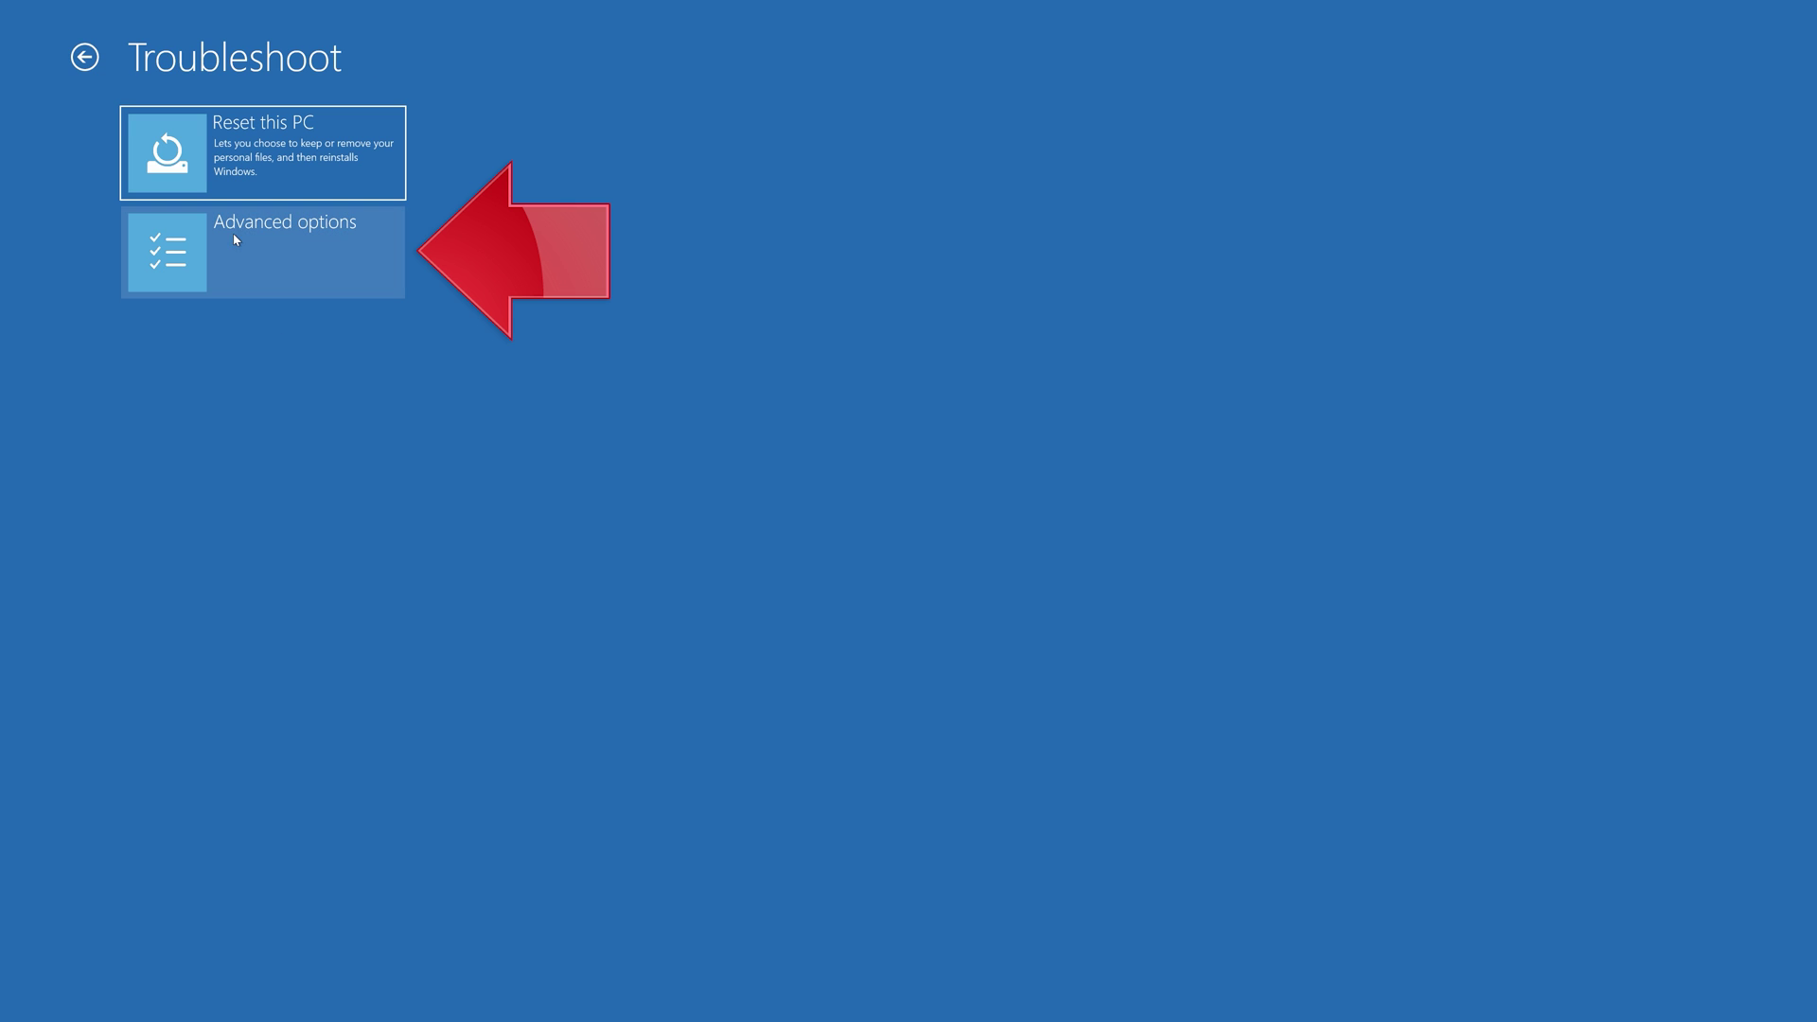
pyautogui.click(313, 259)
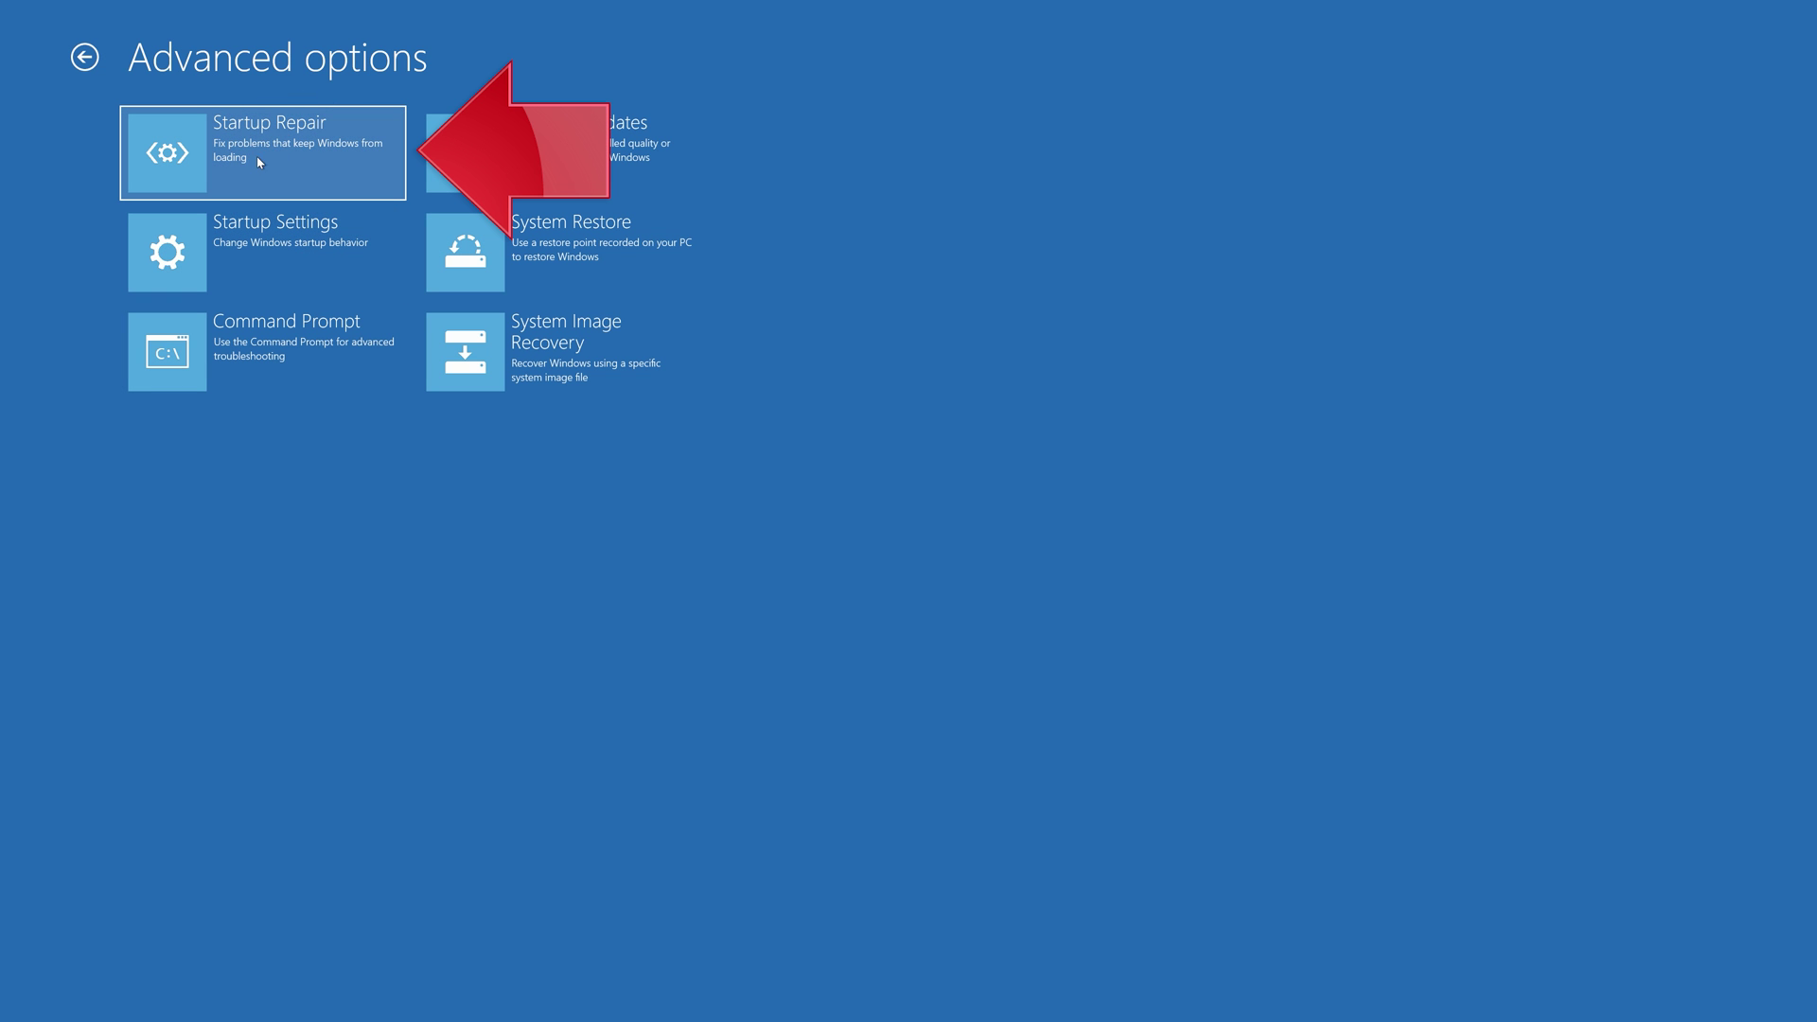
pyautogui.click(278, 167)
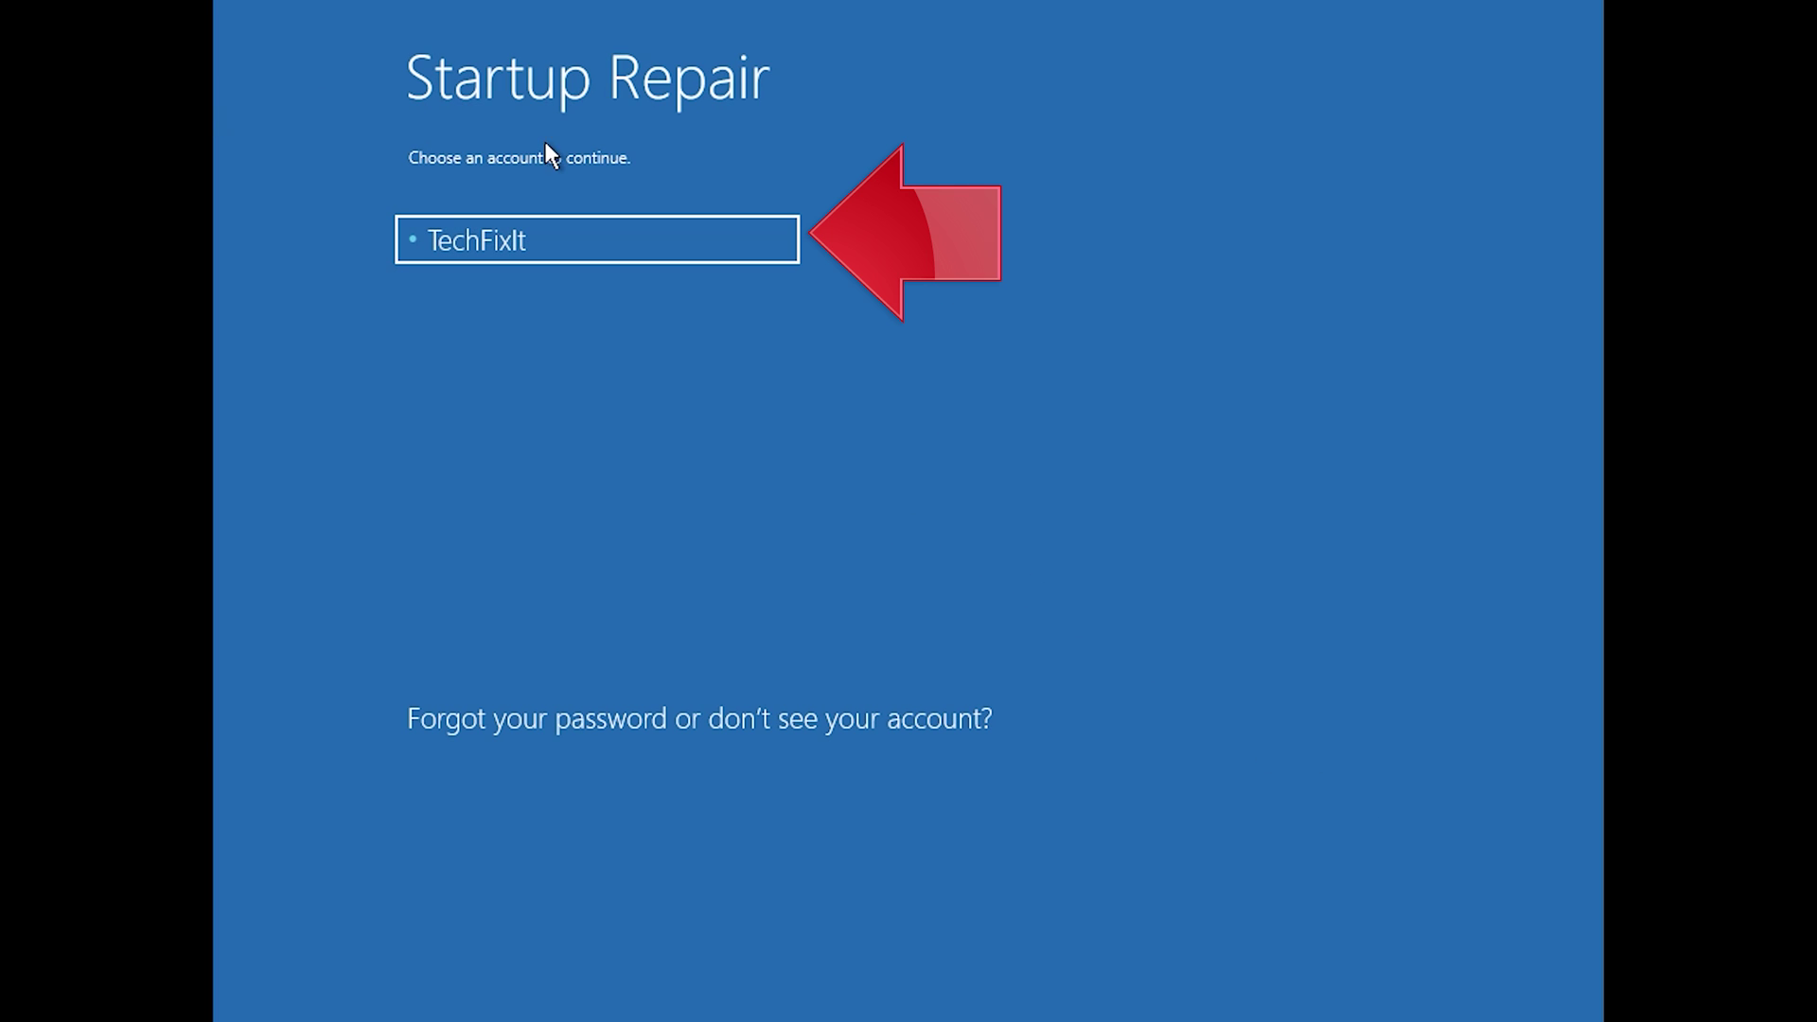
pyautogui.click(680, 244)
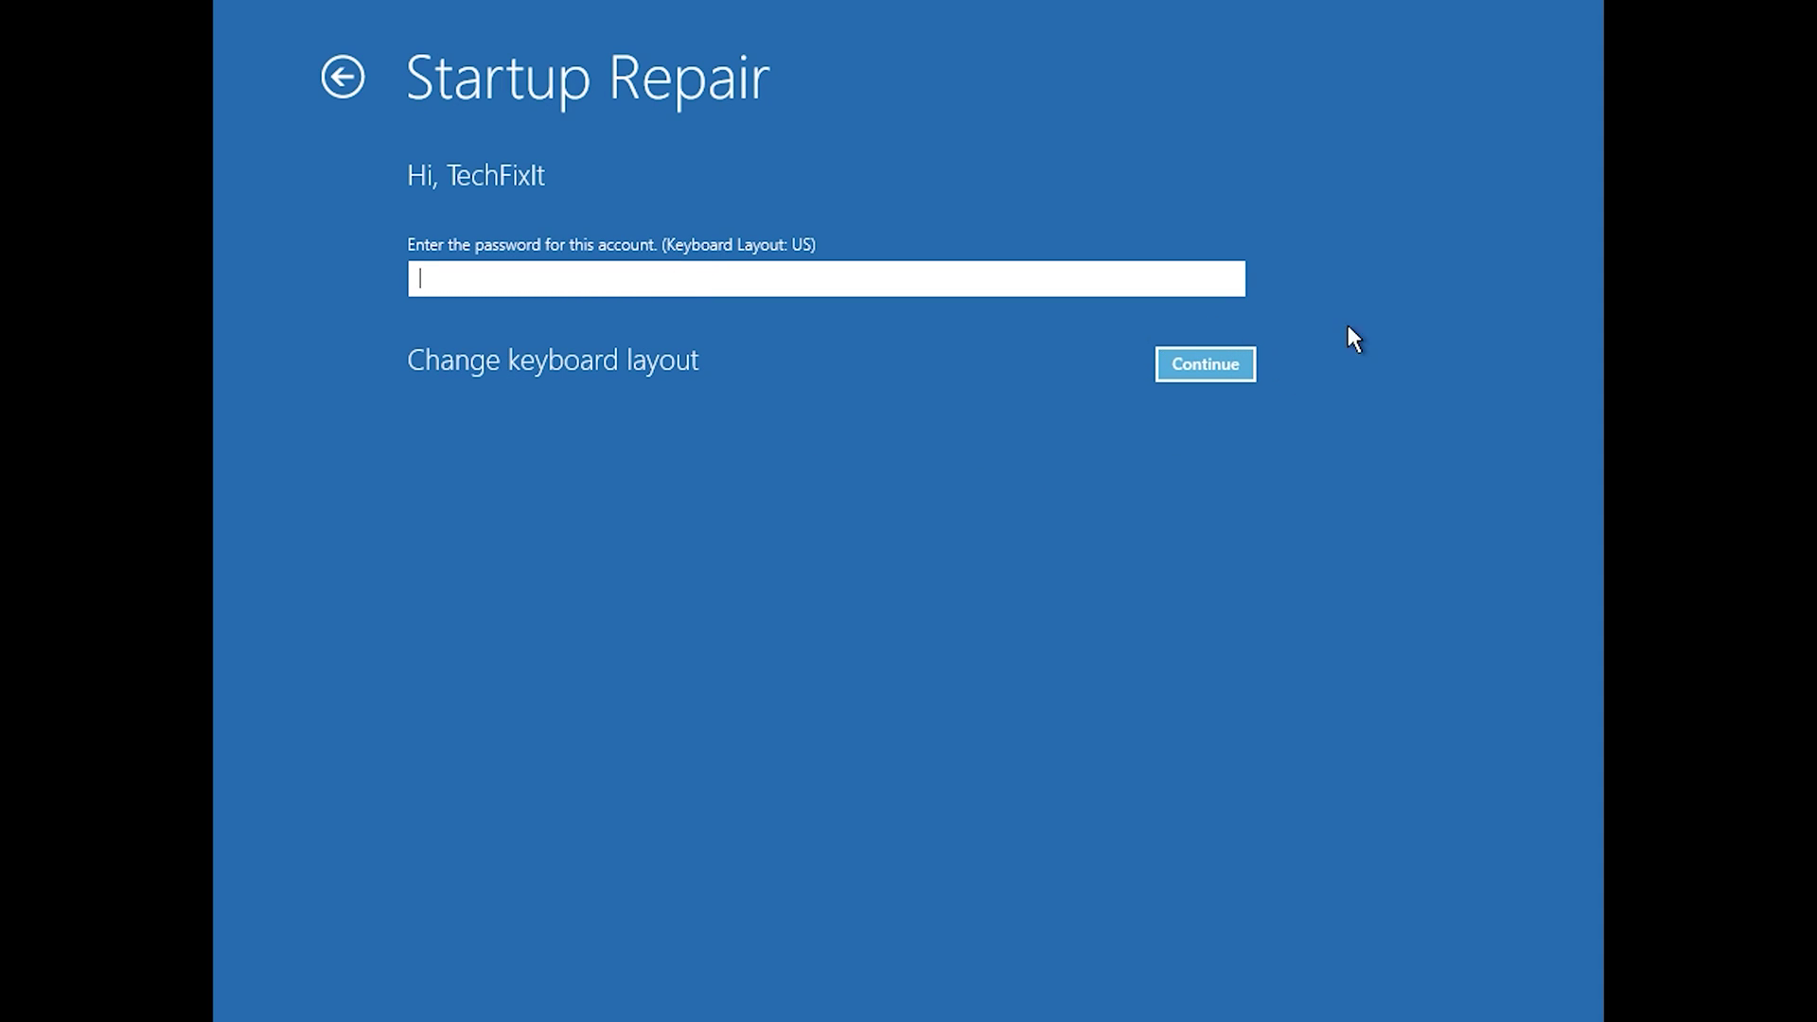
pyautogui.click(1219, 364)
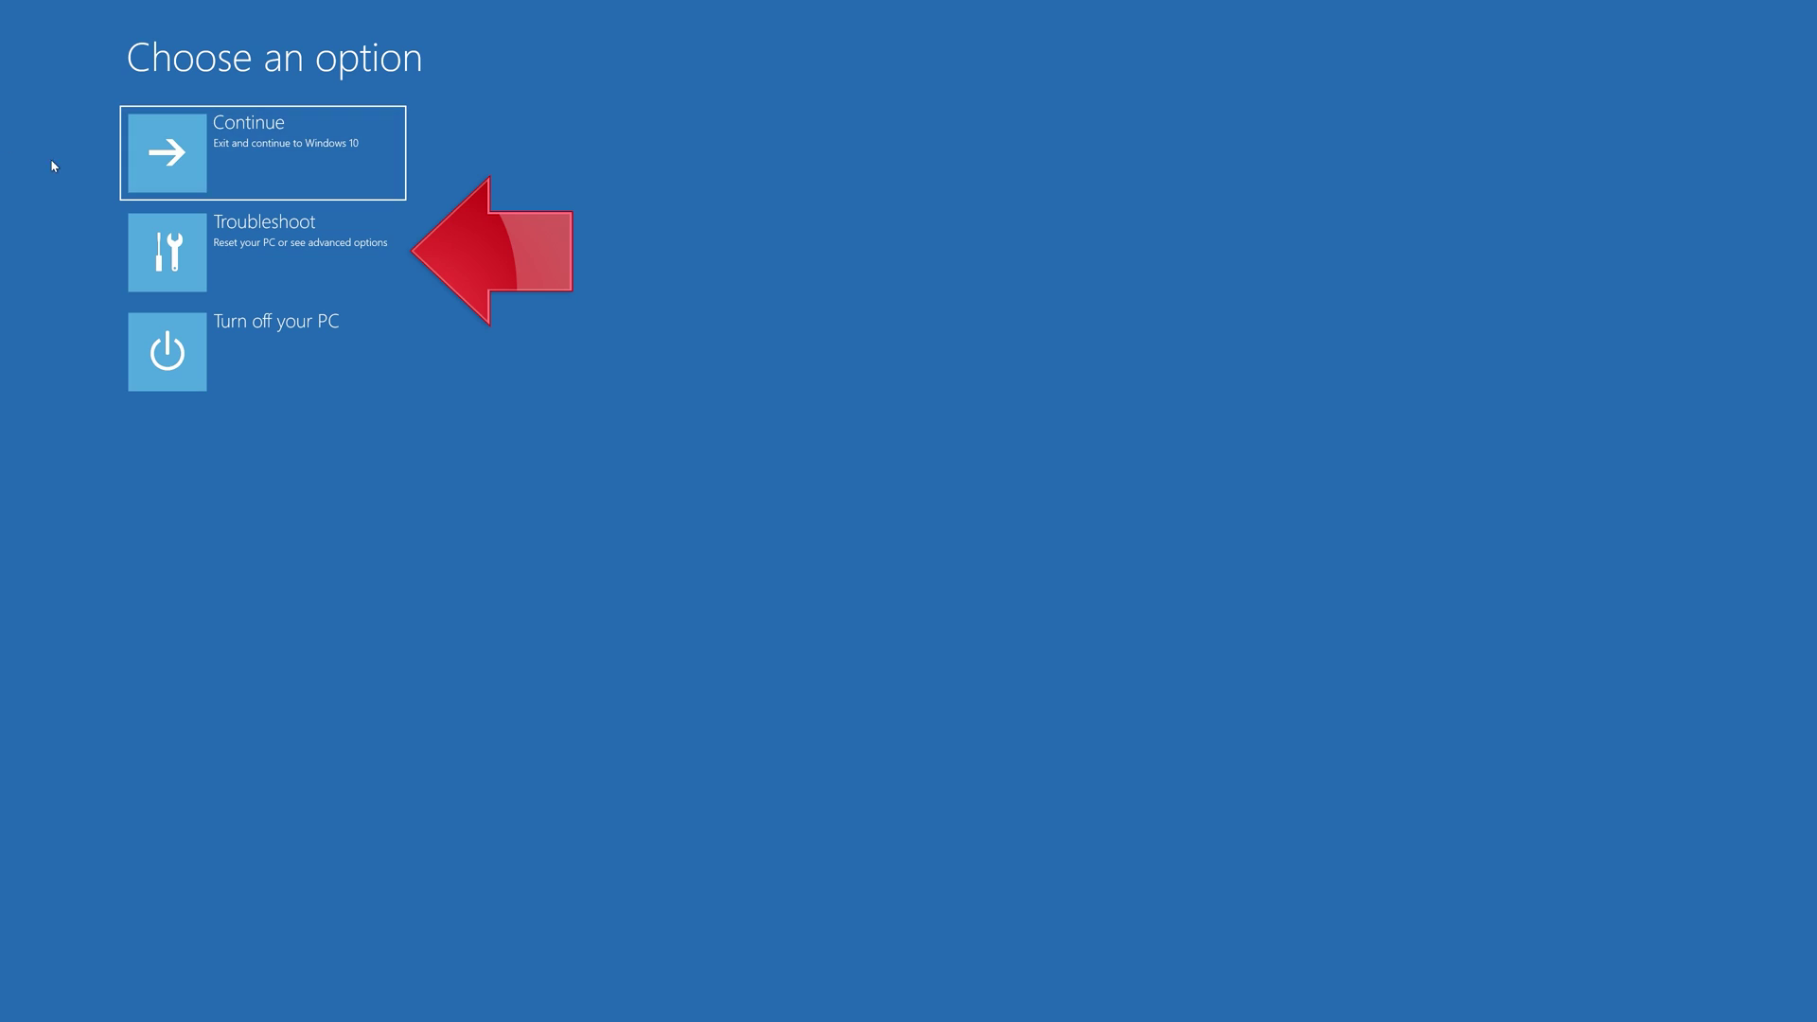
# Step: Launch Command Prompt from Troubleshoot > Advanced options, signing in with the PC's account
pyautogui.click(250, 281)
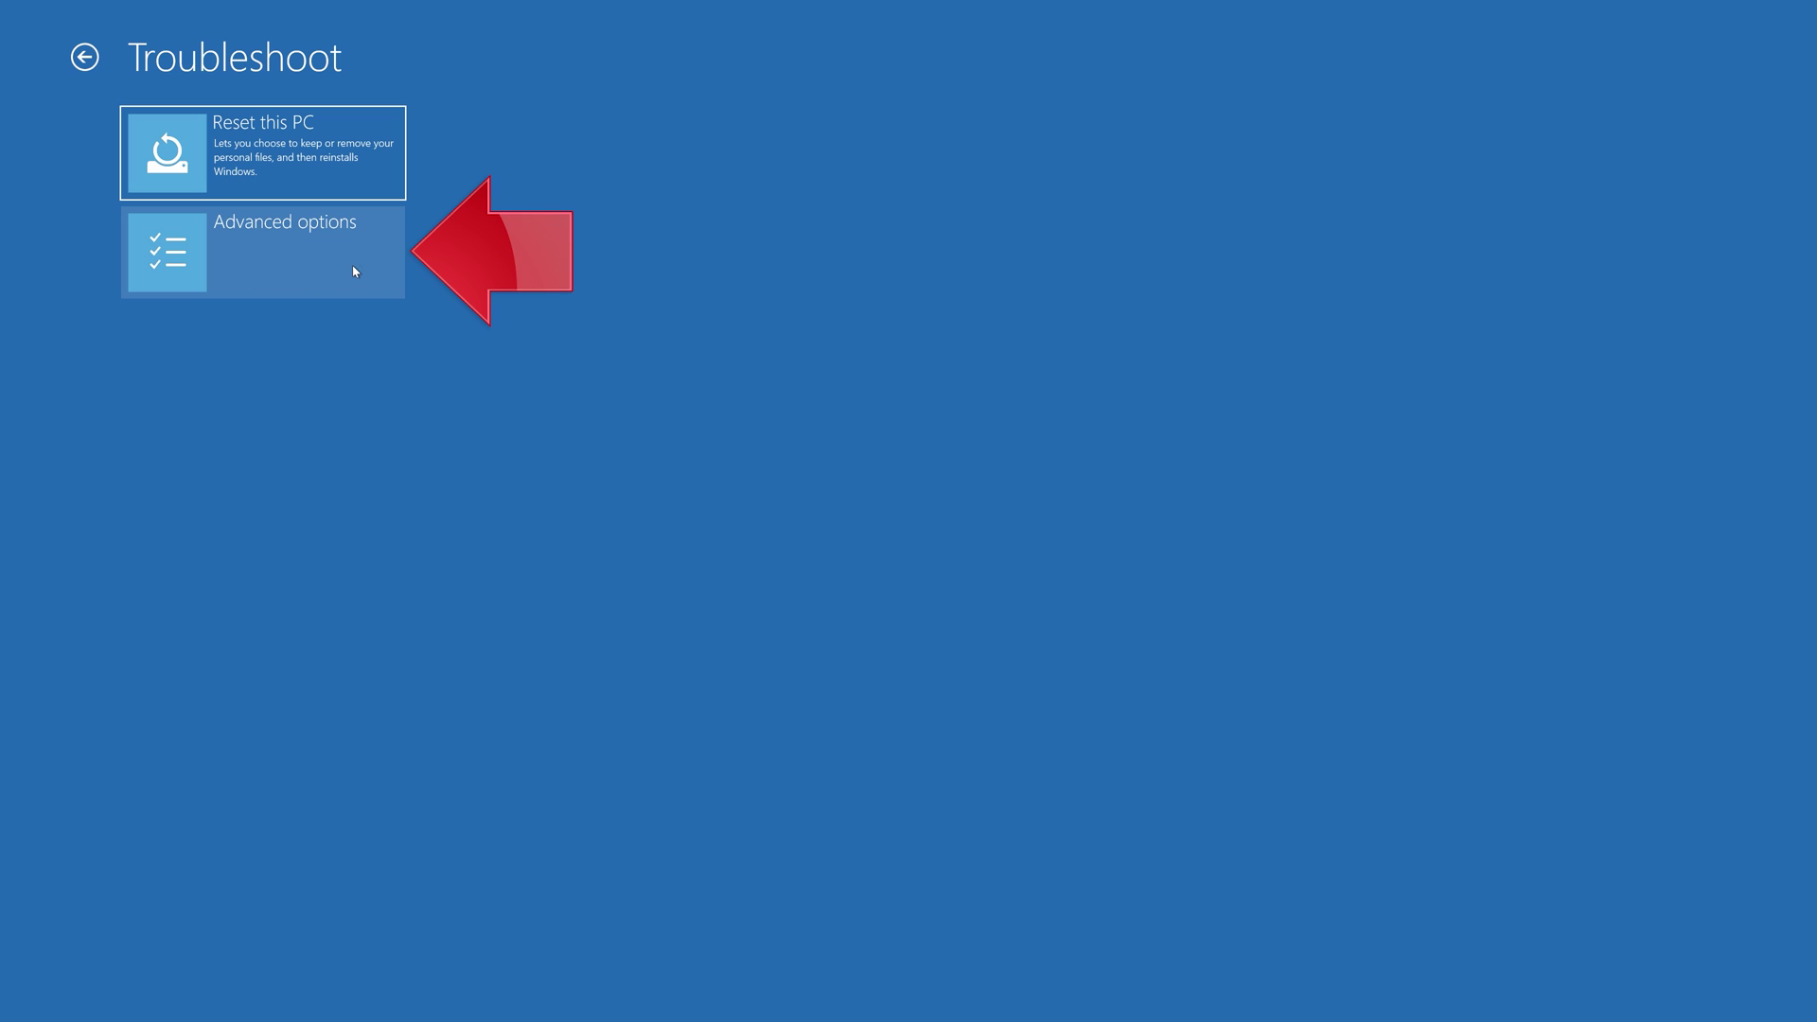
pyautogui.click(276, 264)
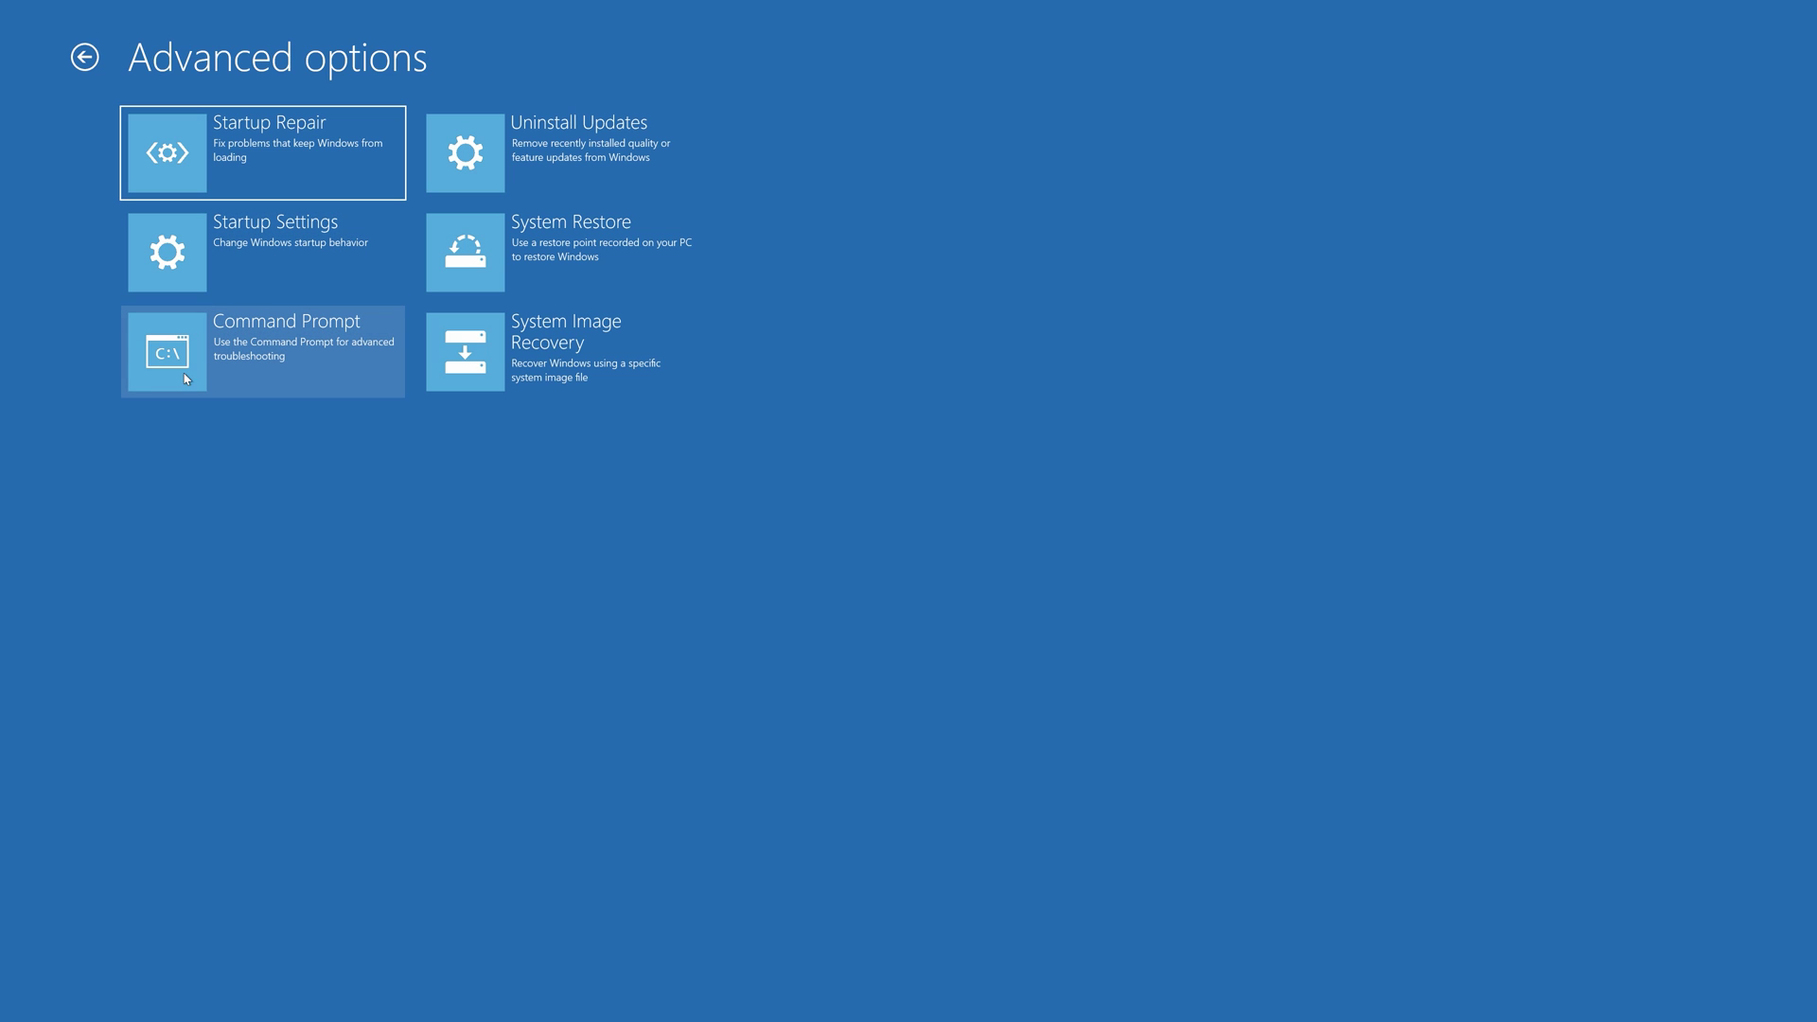
pyautogui.click(257, 386)
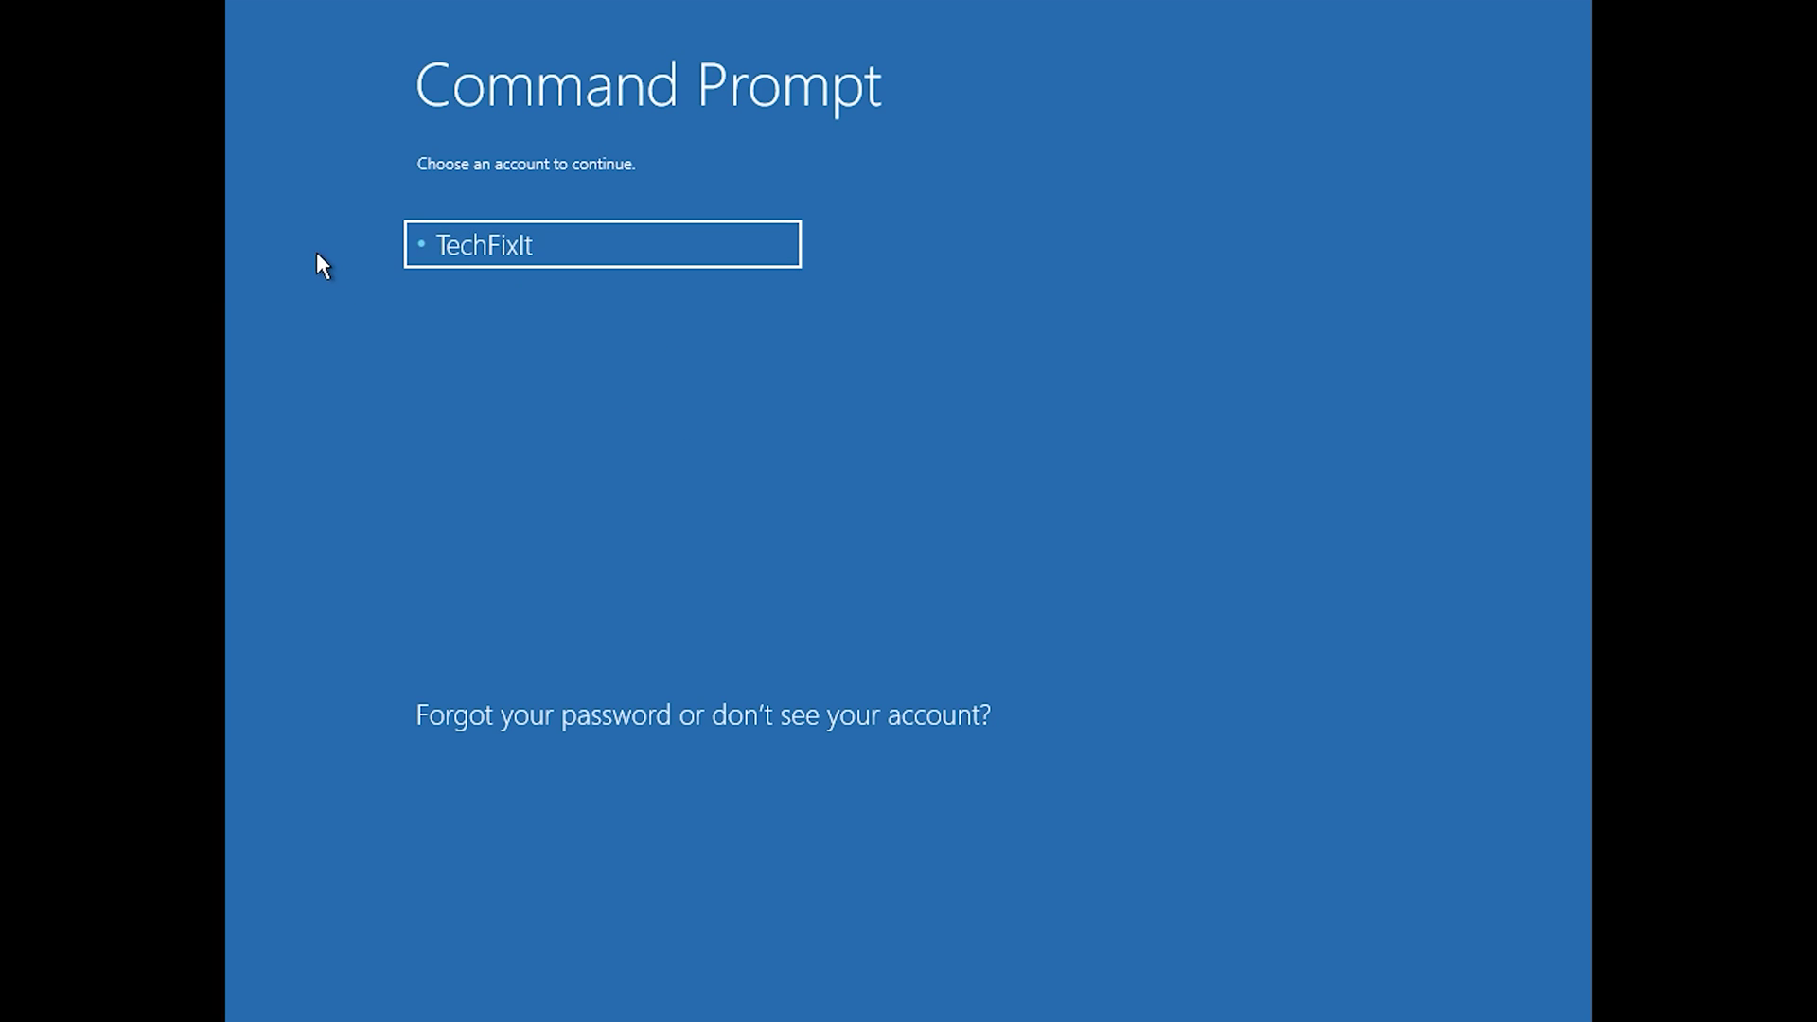
pyautogui.click(596, 253)
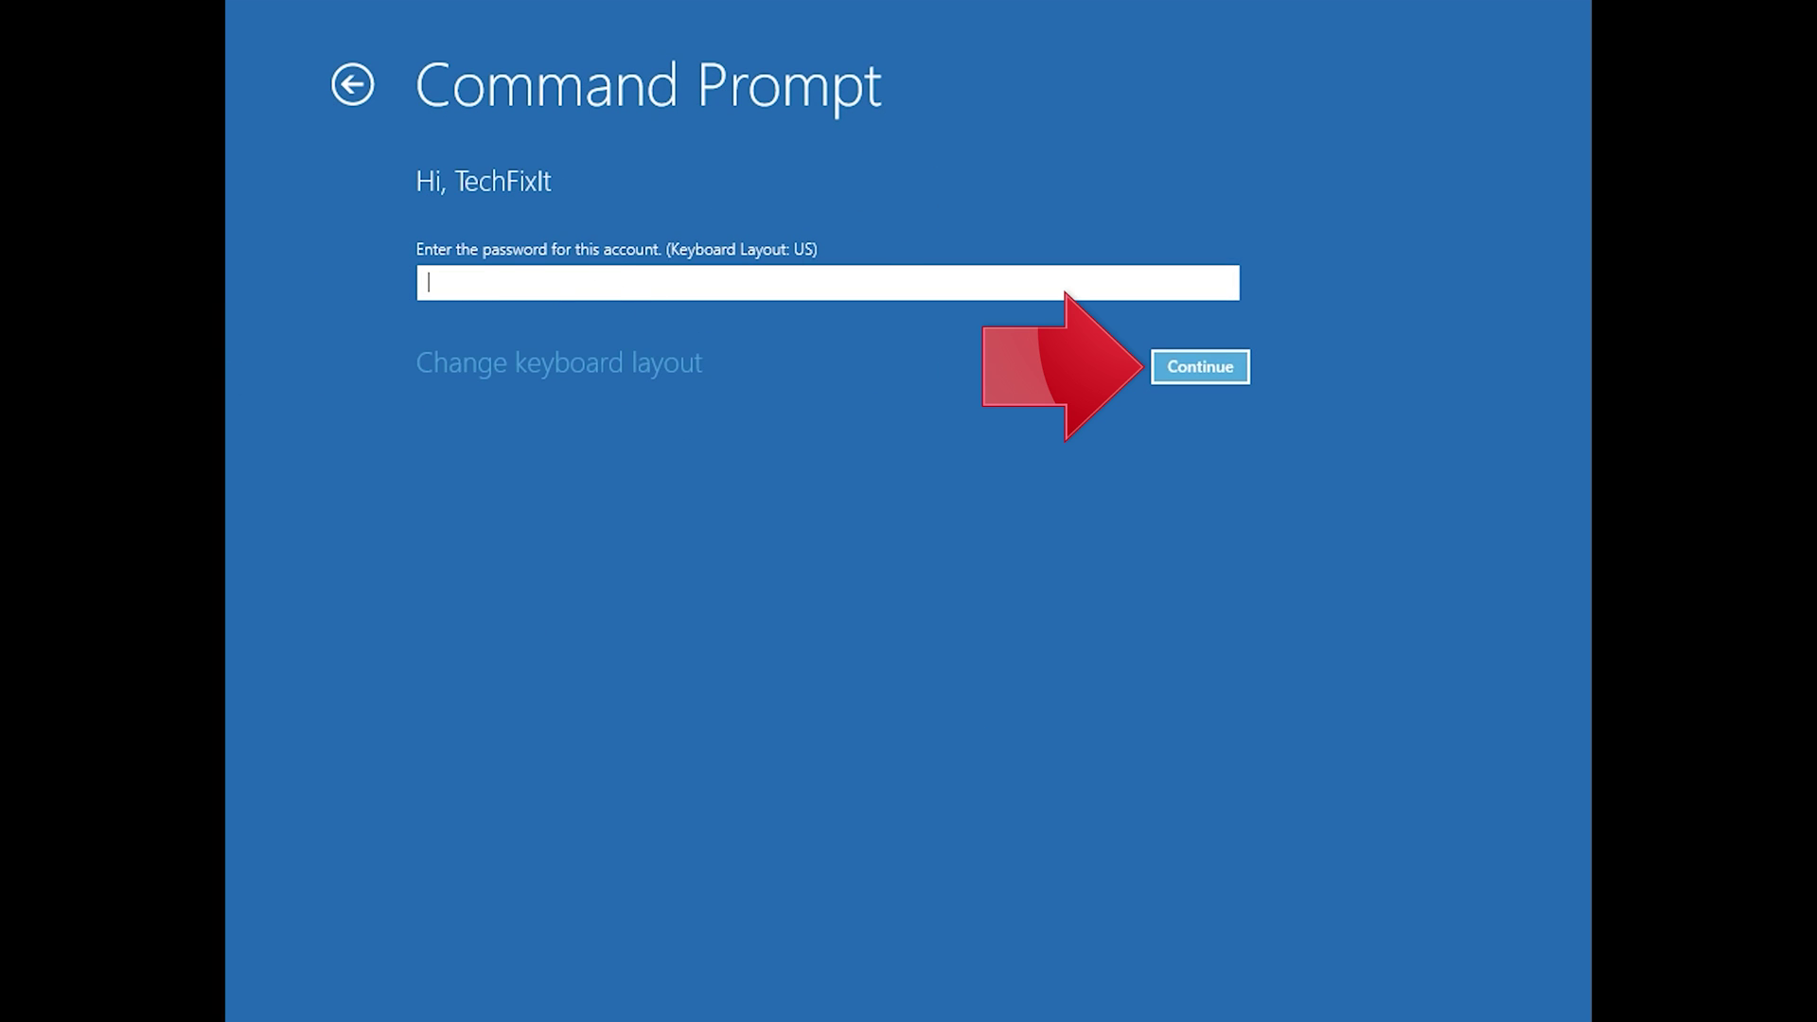
pyautogui.click(1194, 367)
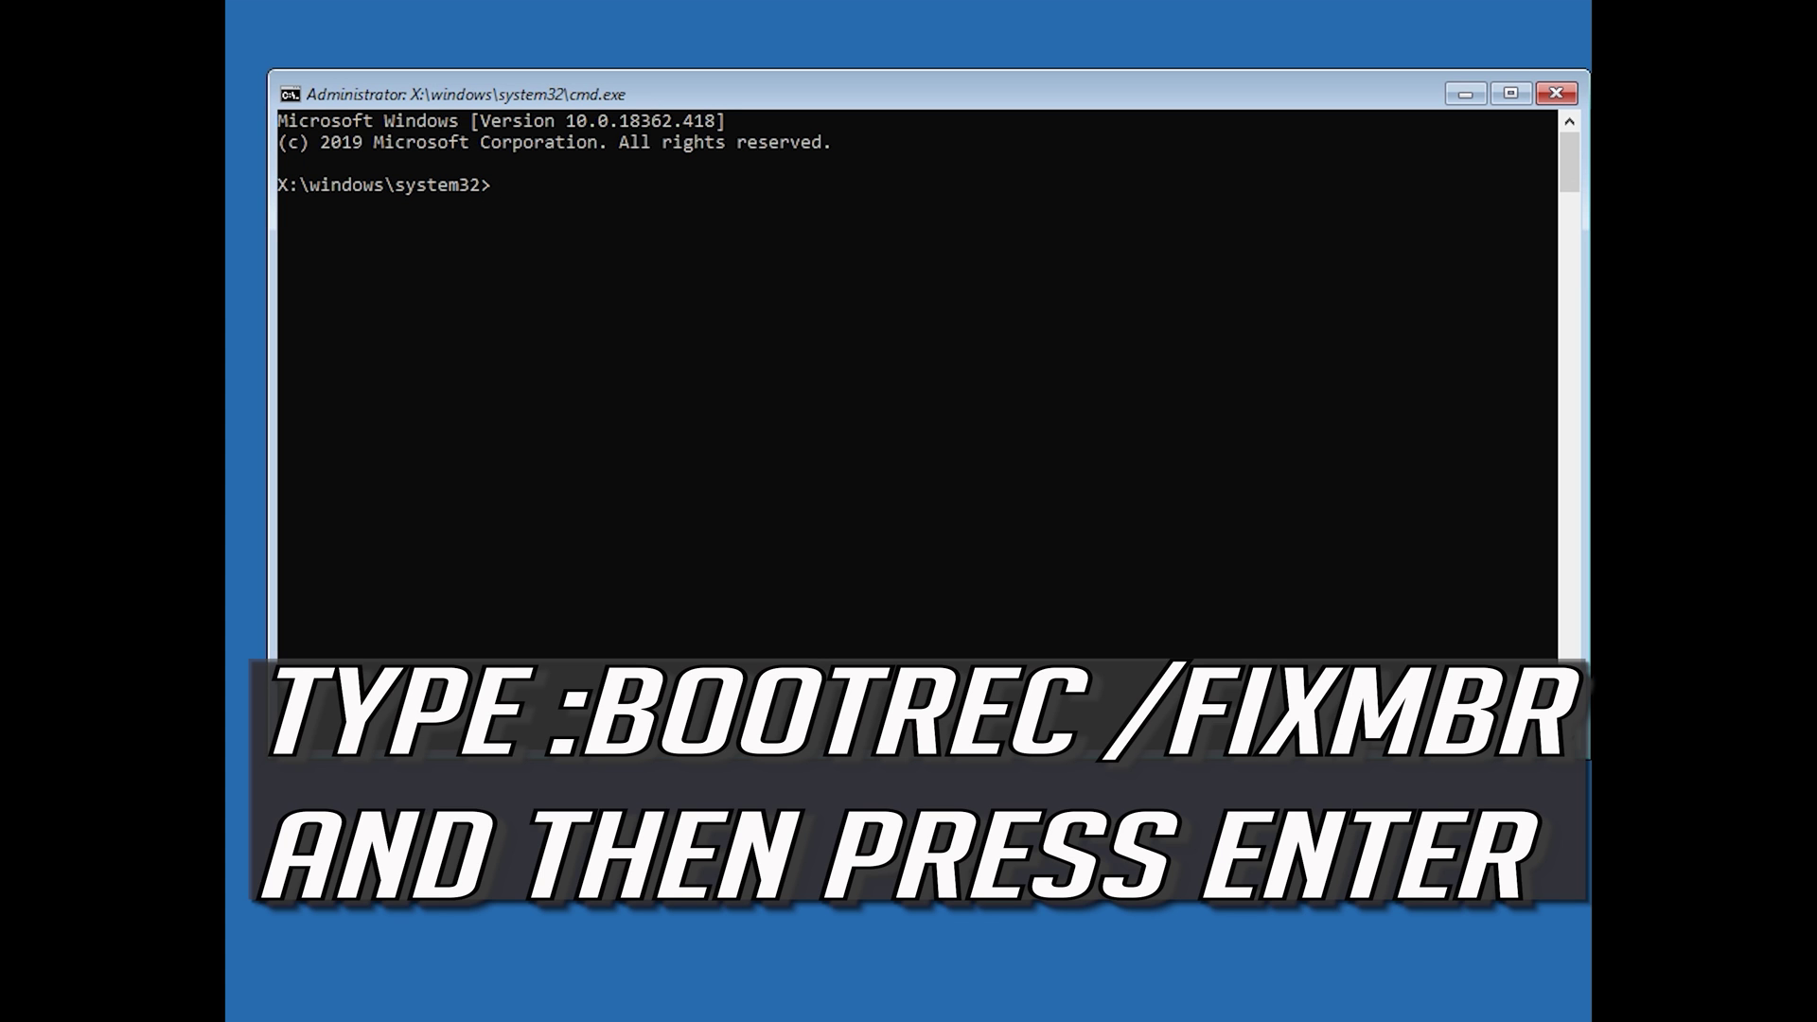
# Step: Run bootrec /fixmbr and then bootrec /fixboot, which is denied
pyautogui.write('bootrec /fixmbr')
pyautogui.press('Return')
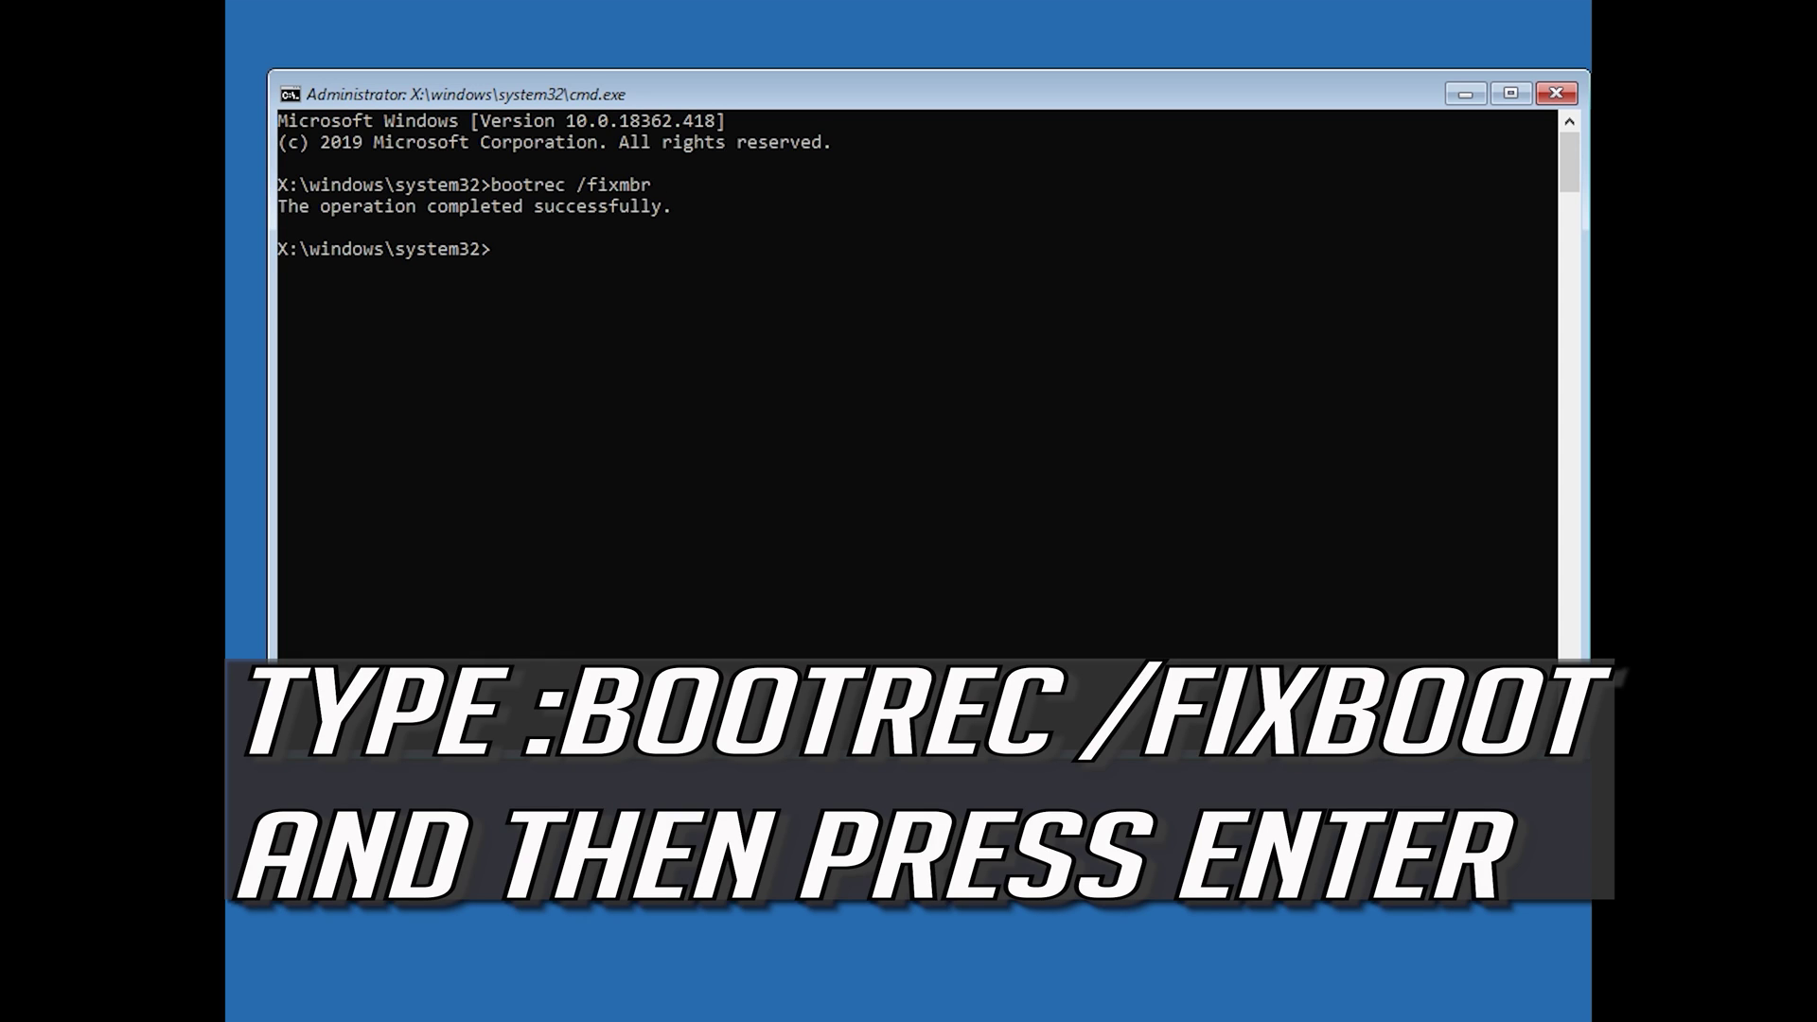
pyautogui.write('bootrec /fixboot')
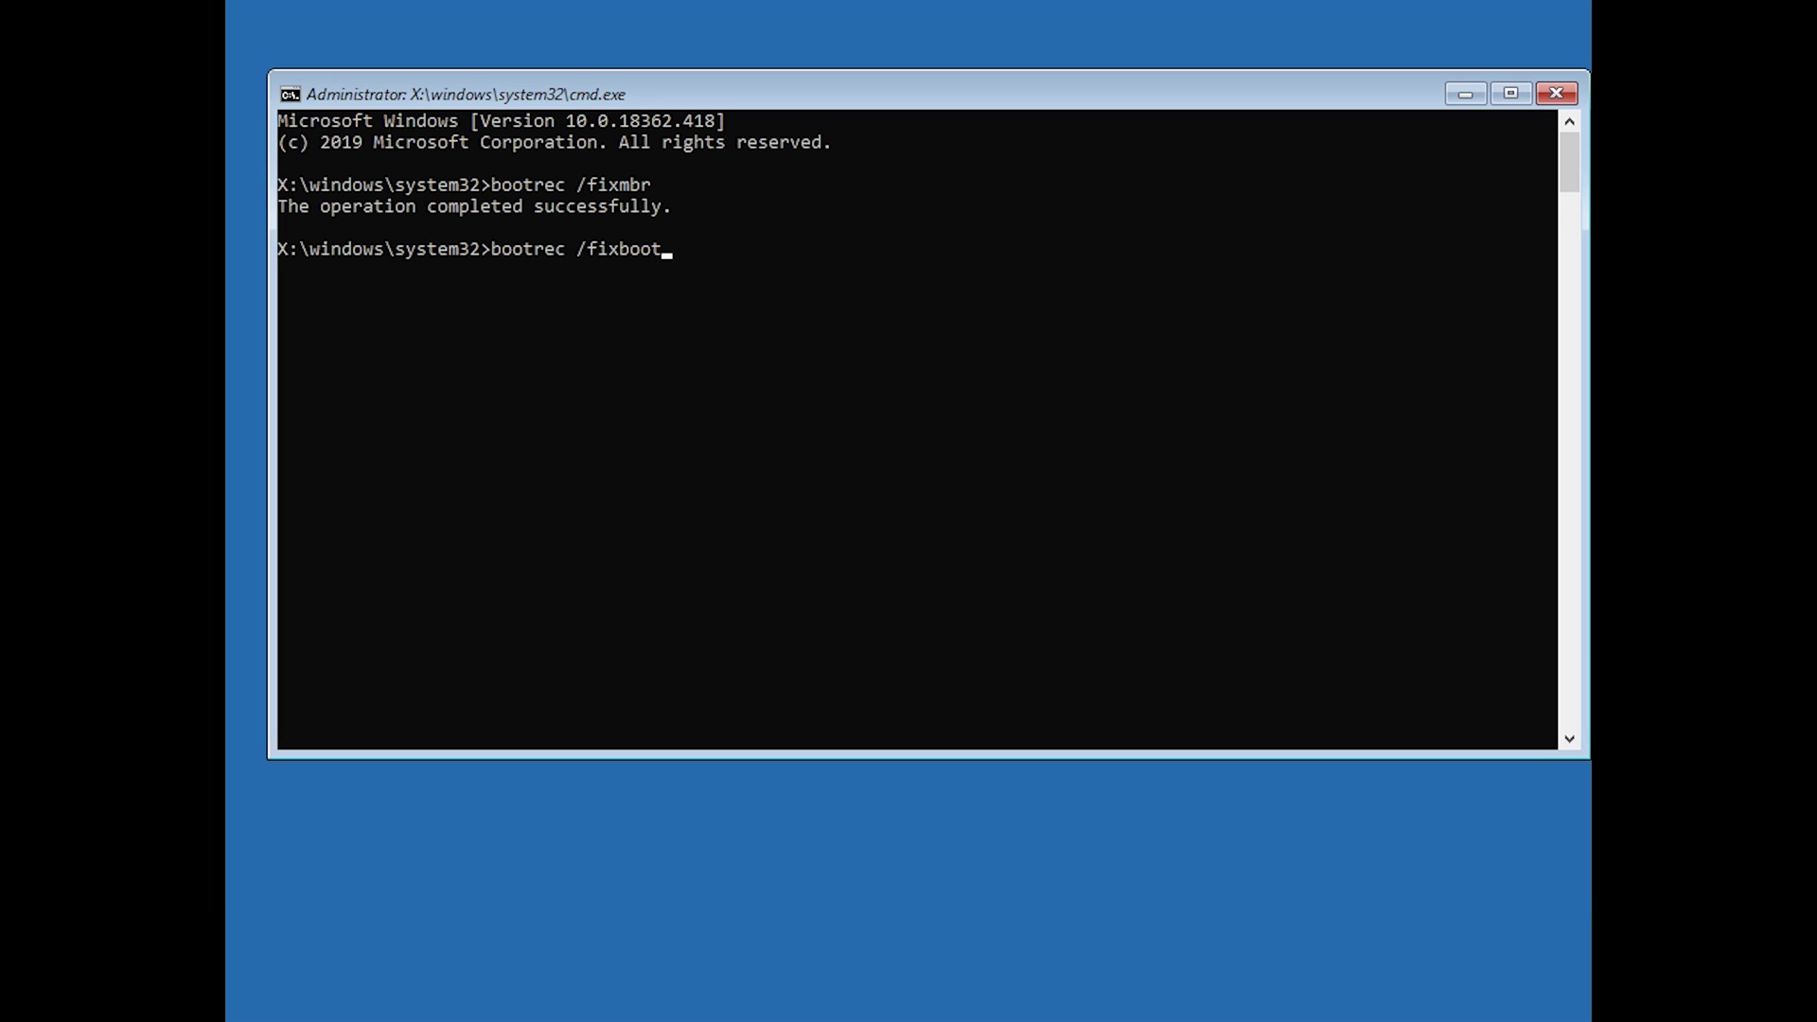
pyautogui.press('Return')
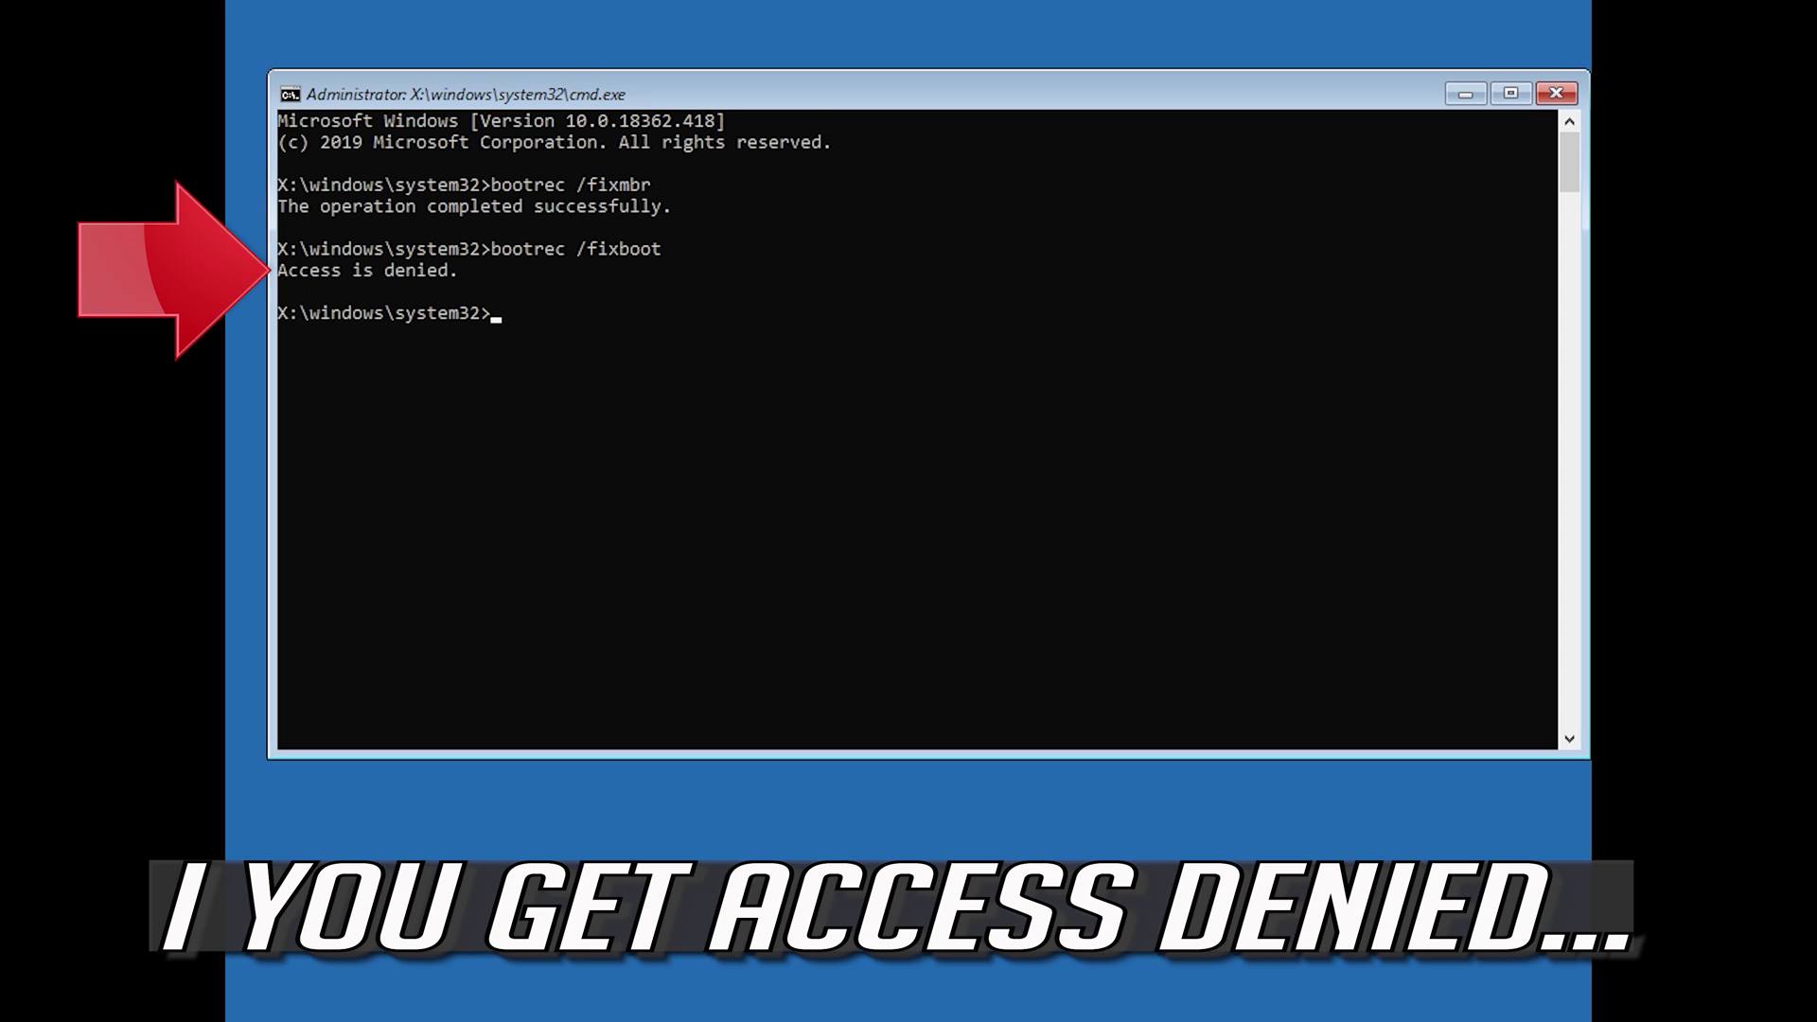
# Step: Write new NTFS bootcode with bootsect /nt60 sys, then retype bootrec /fixboot
pyautogui.write('b')
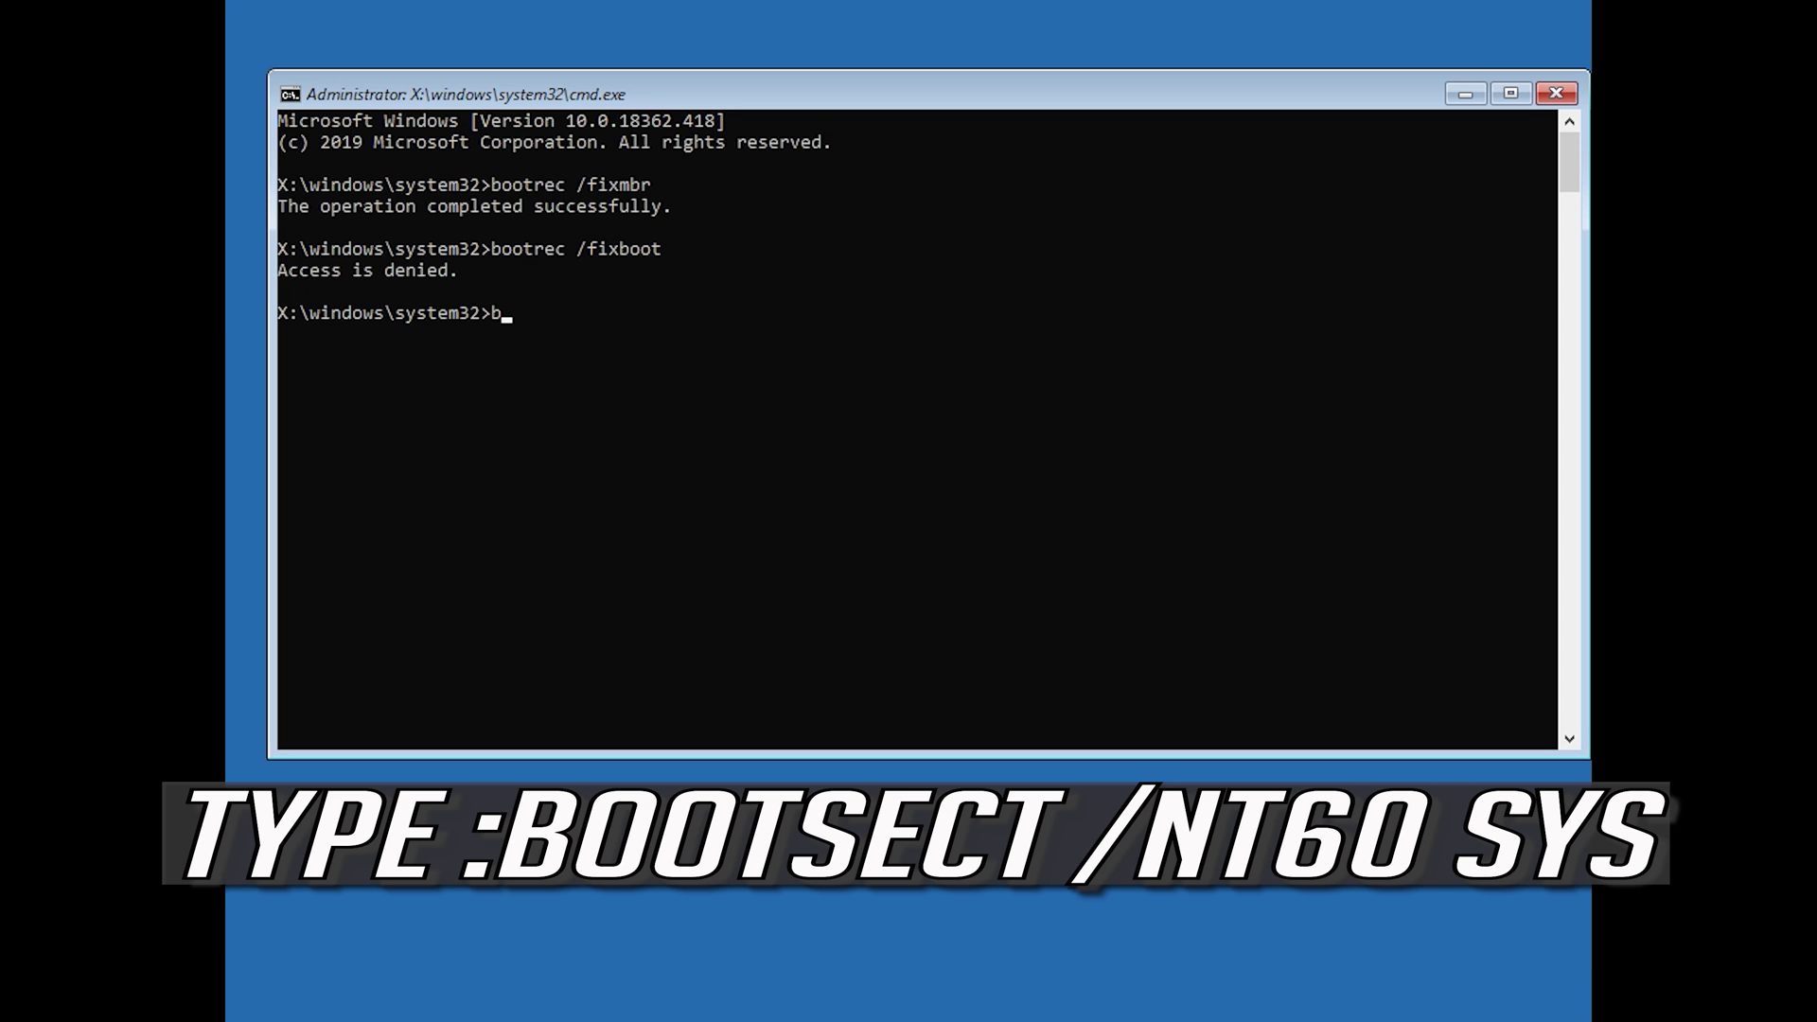
pyautogui.write('ootsect /nt60 sys')
pyautogui.press('Return')
pyautogui.write('boot')
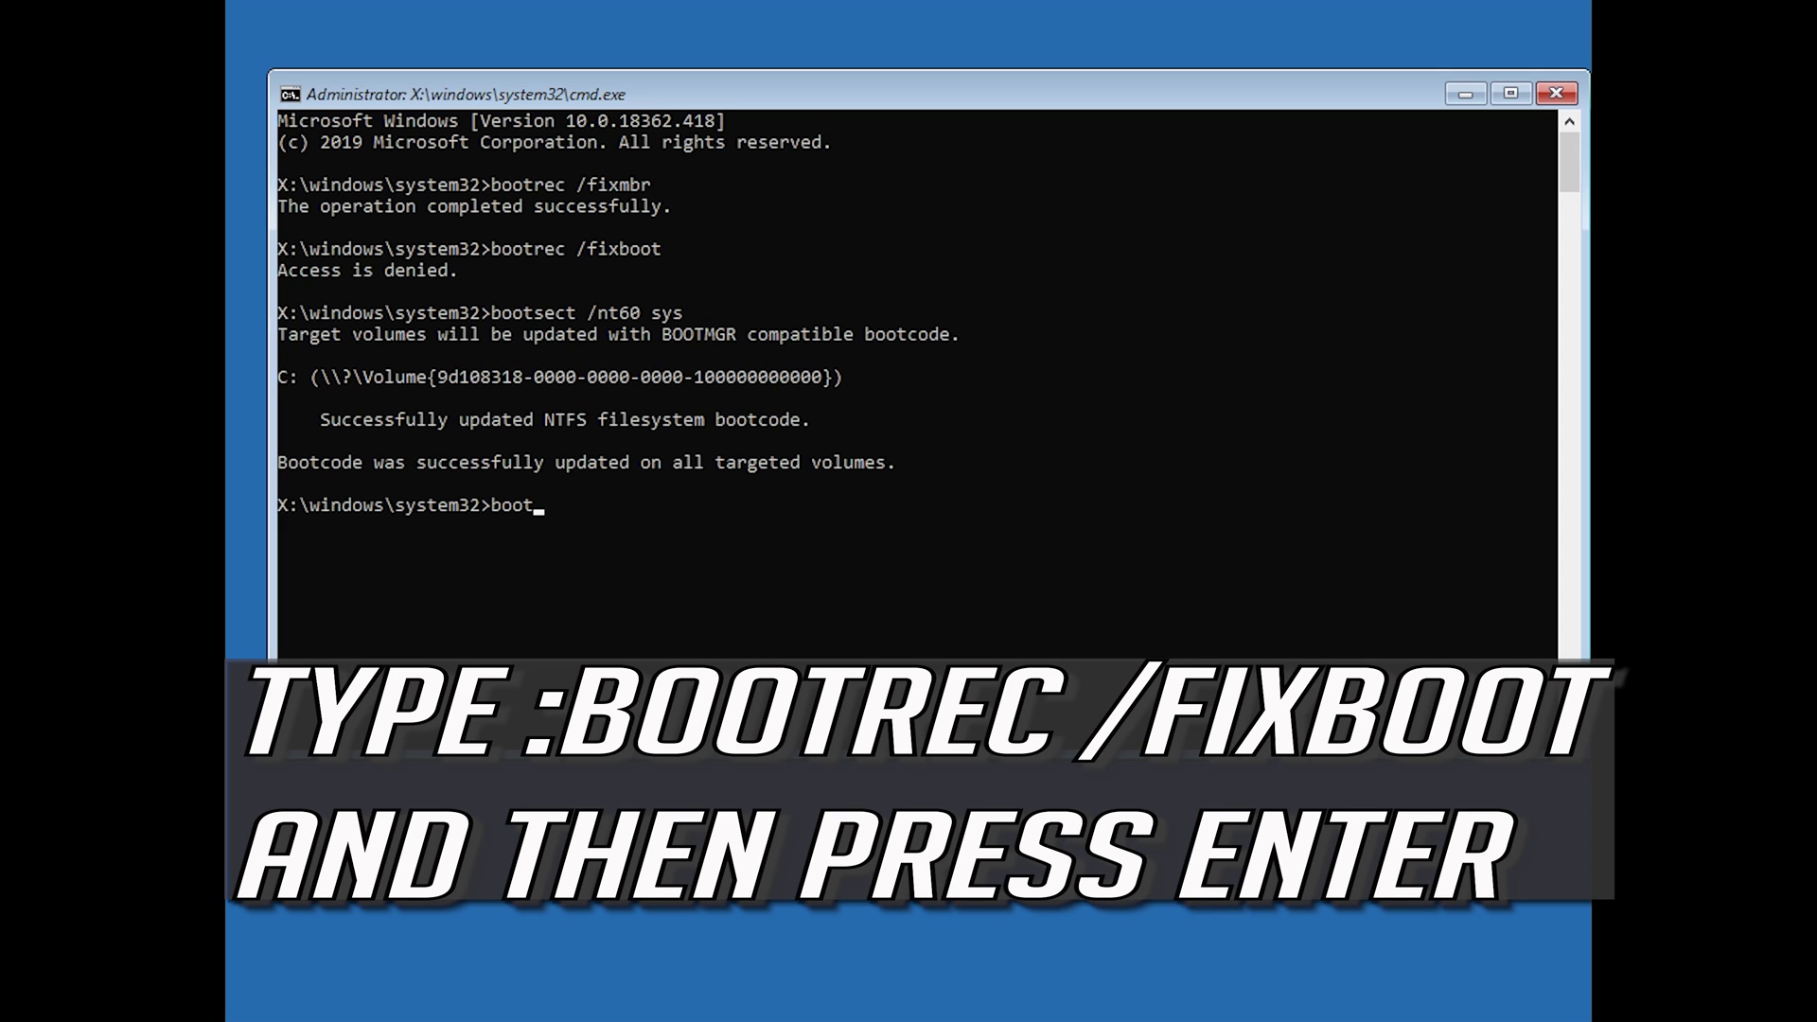
pyautogui.write('rec /fixboot')
# Step: Rerun bootrec /fixboot successfully and export the BCD to c:\bcdbackup
pyautogui.press('Return')
pyautogui.write('bcdedit')
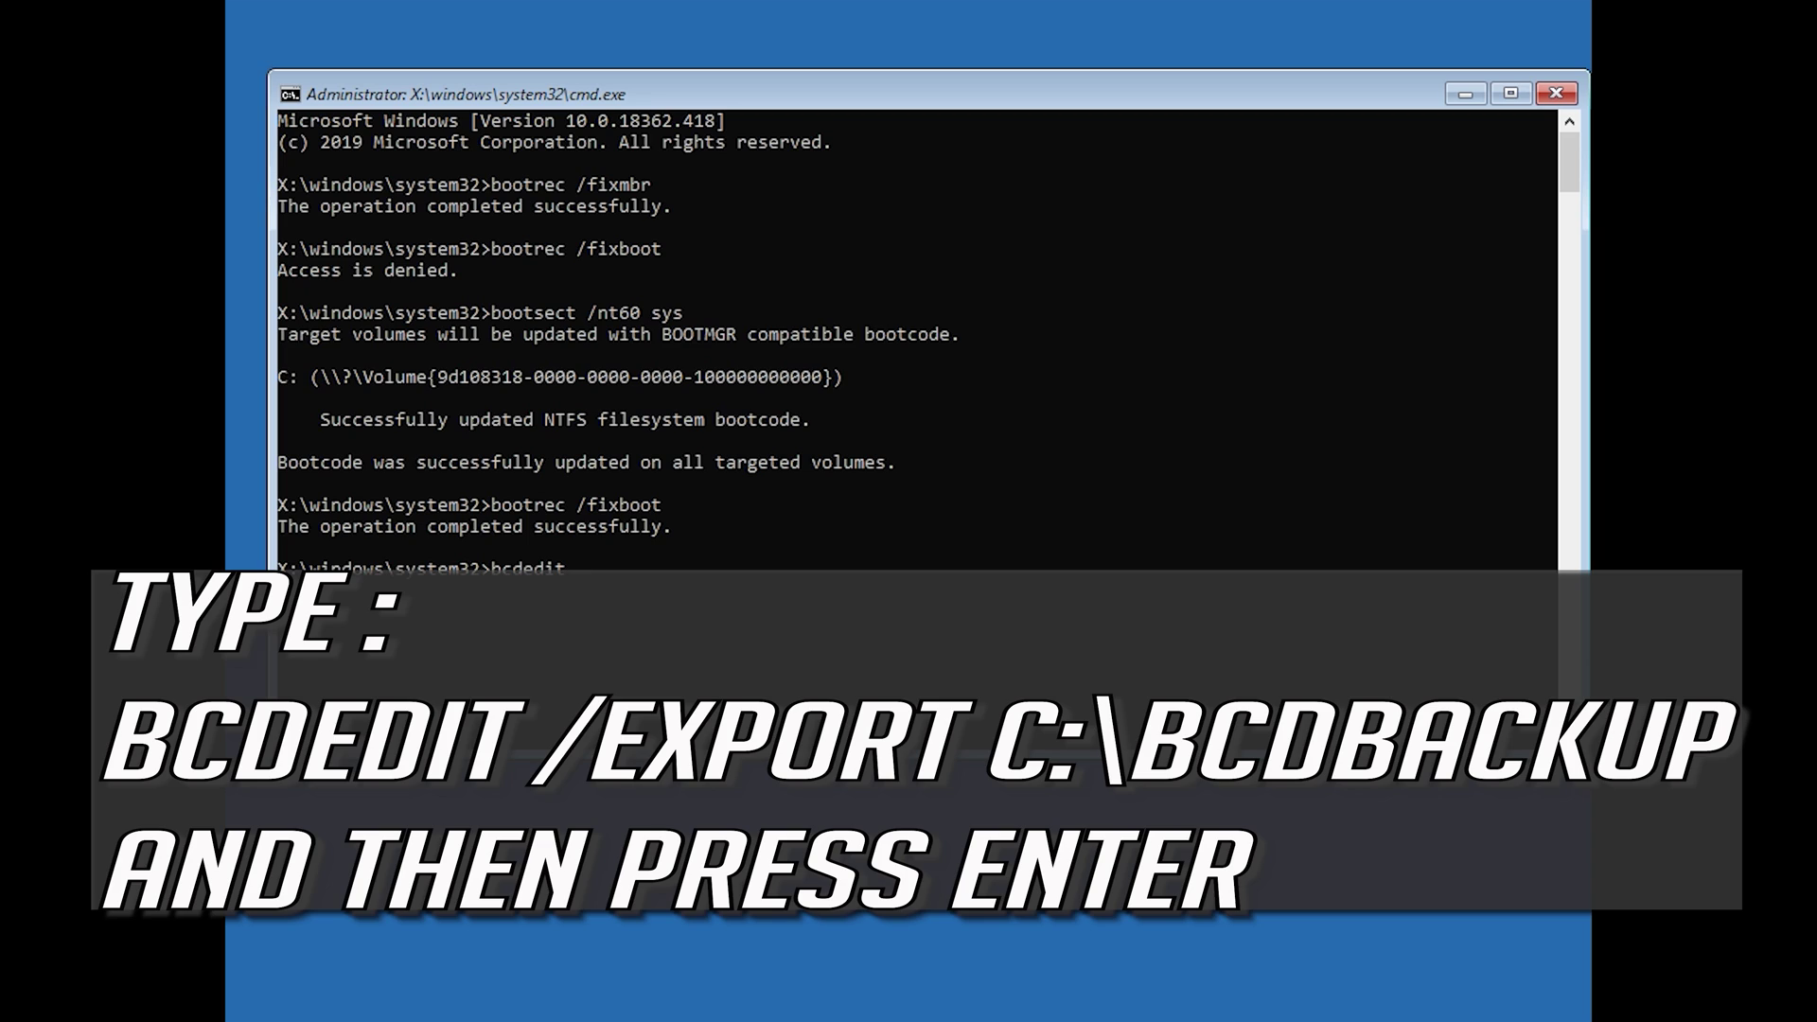
pyautogui.write(' /export c:\\bcdbackup')
pyautogui.press('Return')
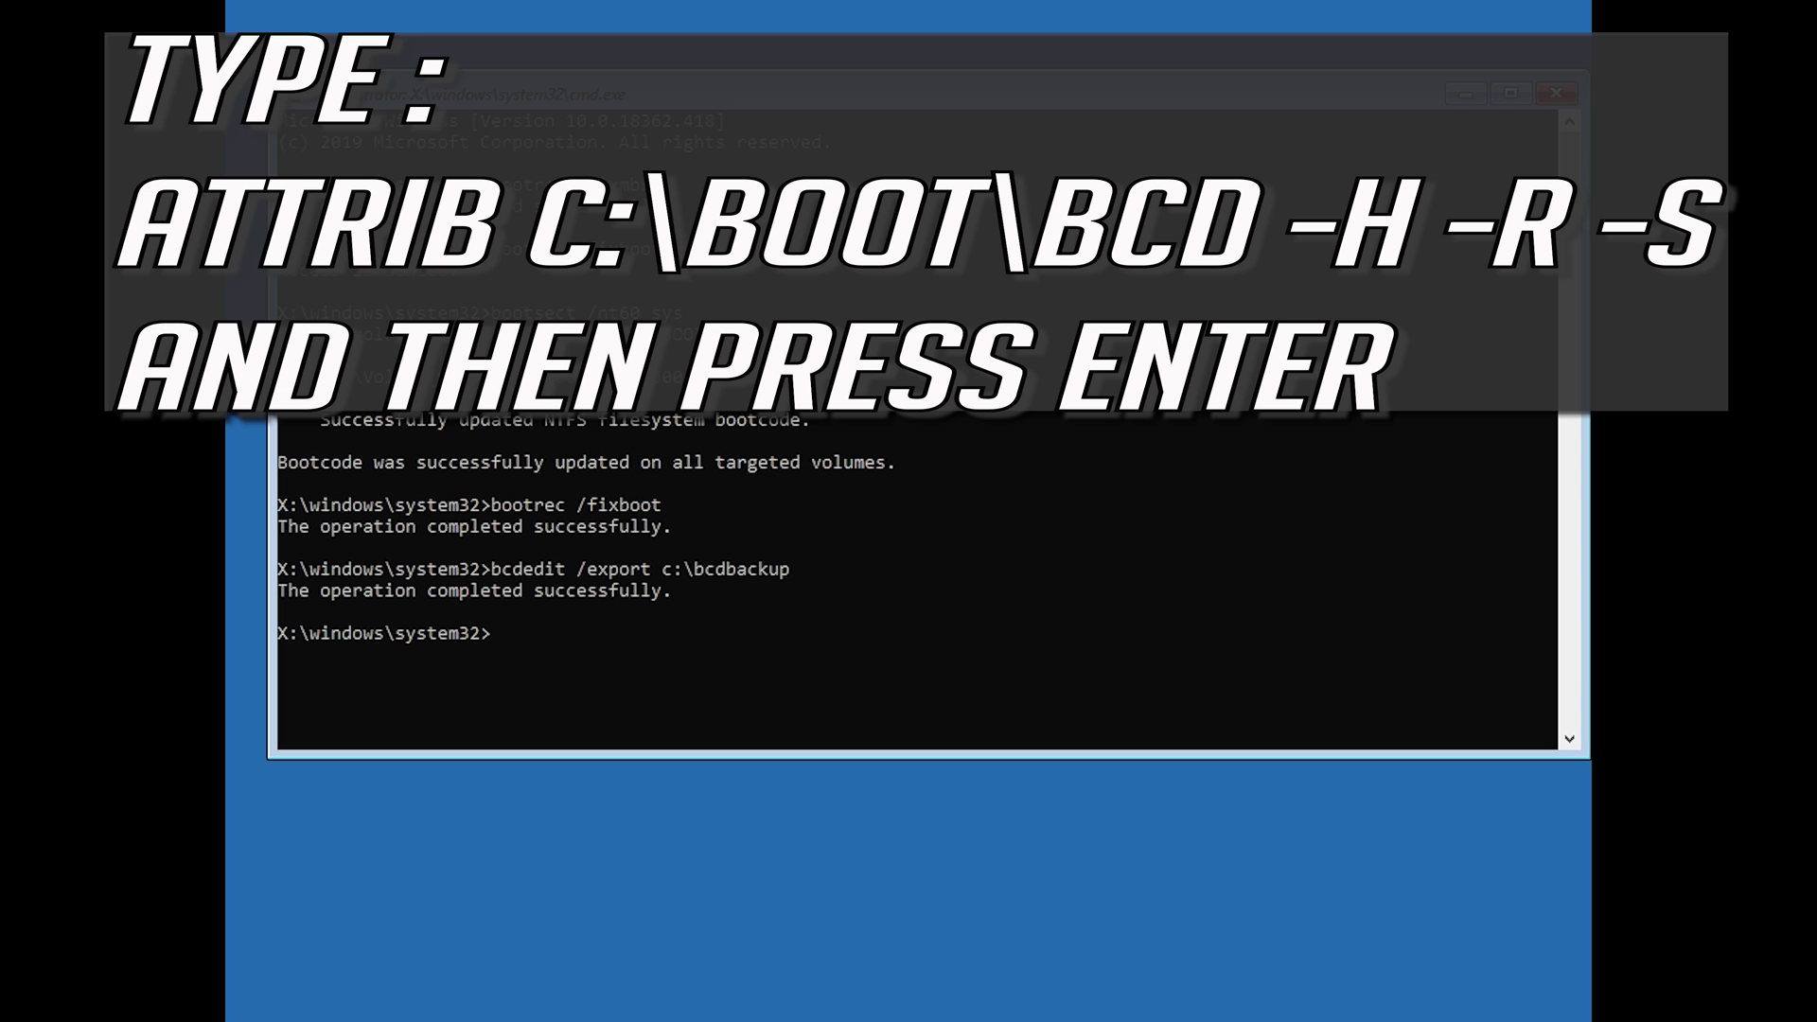
# Step: Clear hidden, read-only and system attributes on c:\boot\bcd and rename it bcd.old
pyautogui.write('attrib c:\\boot\\bcd -')
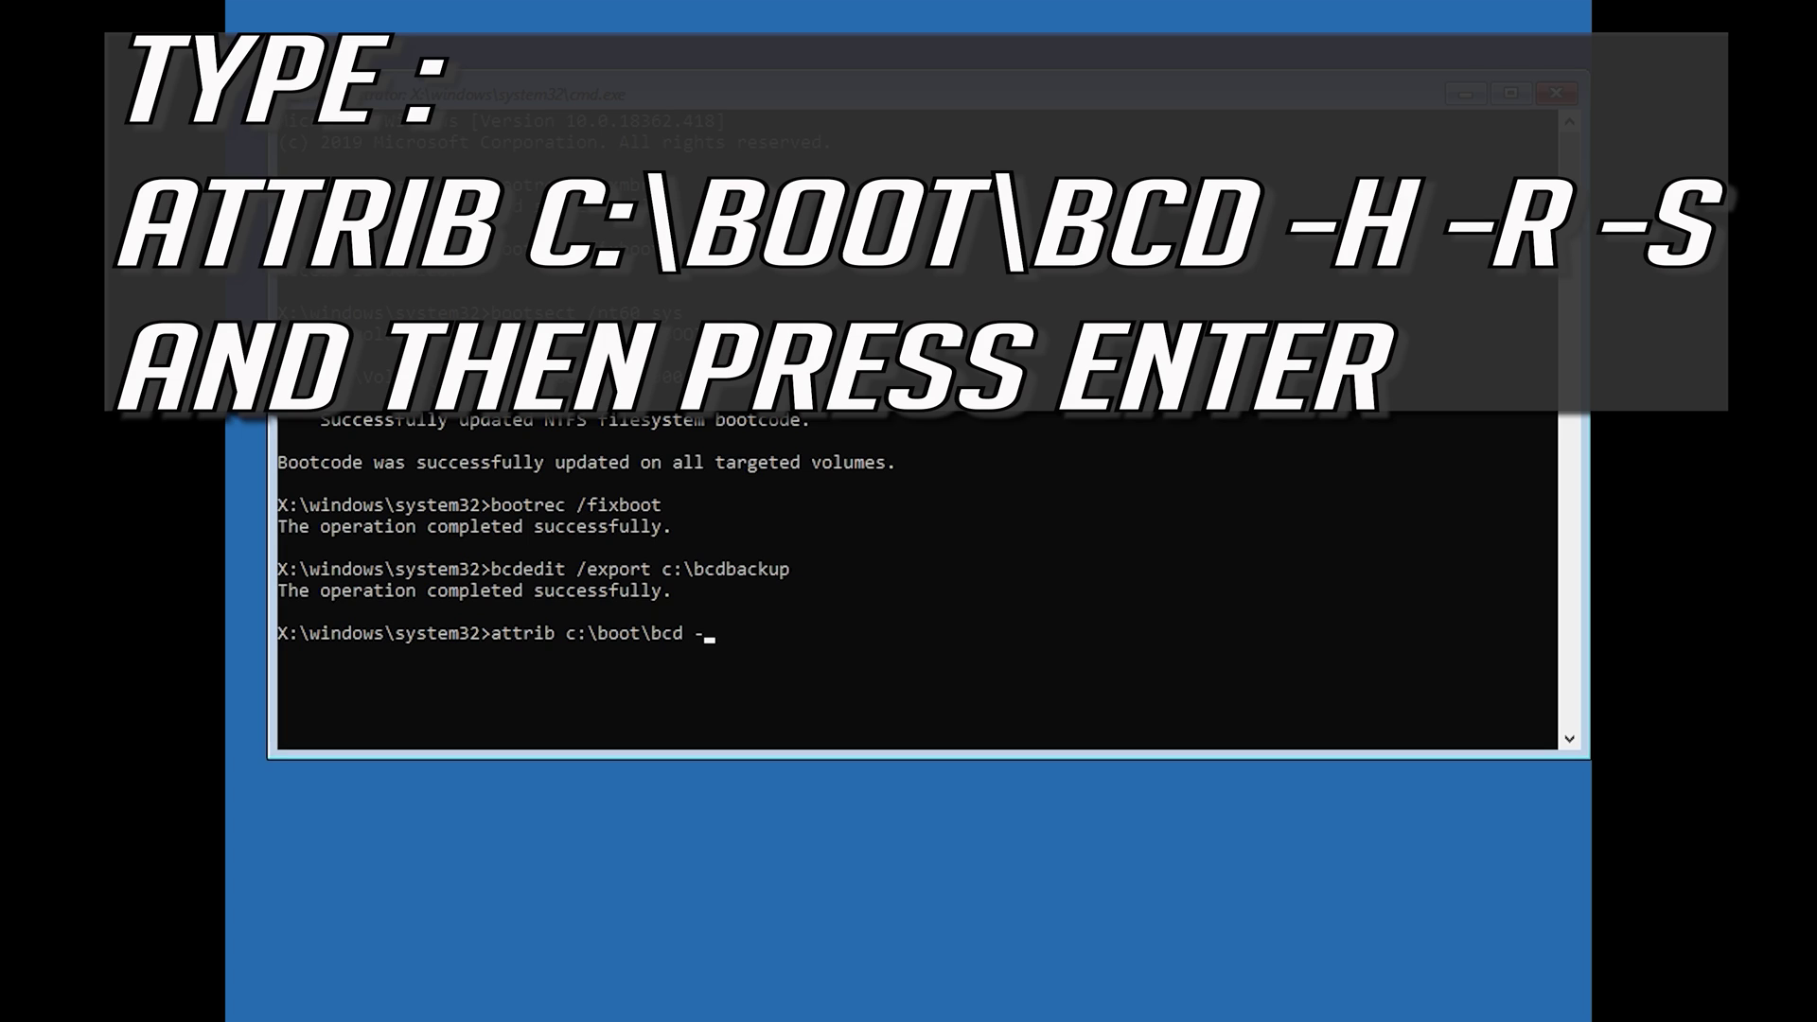
pyautogui.write('h -r -s')
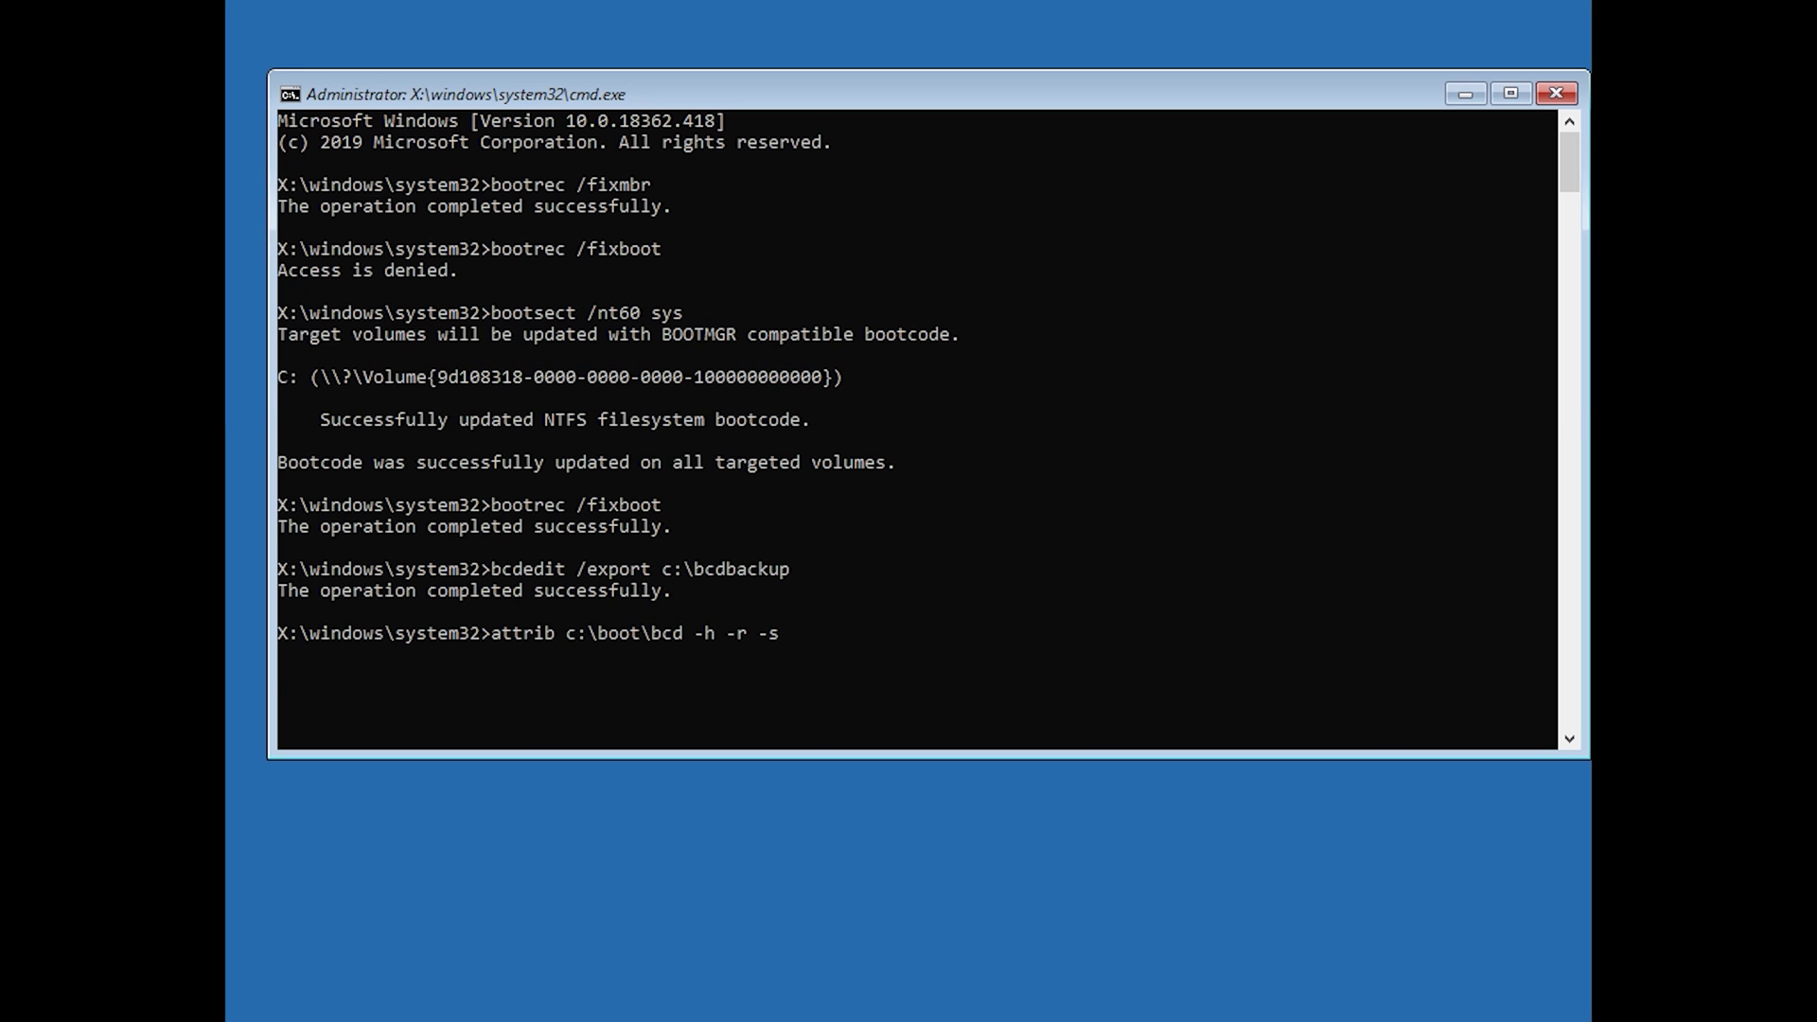
pyautogui.press('Return')
pyautogui.write('r')
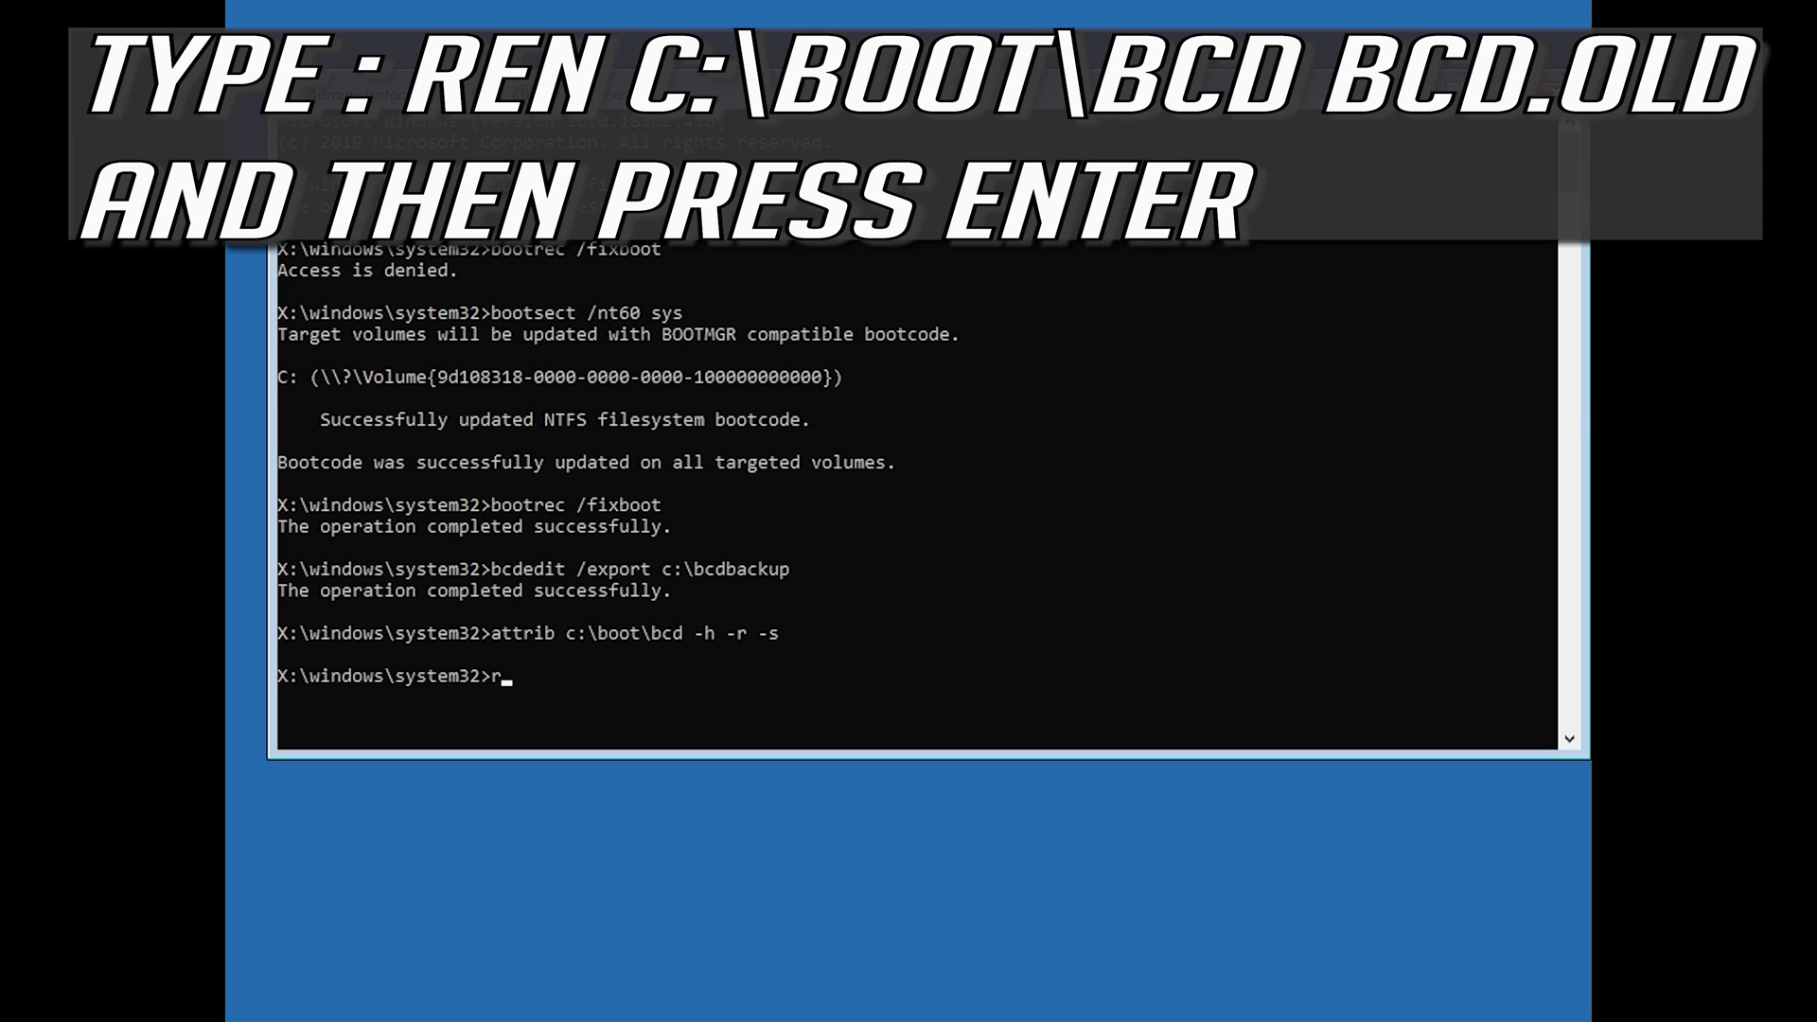
pyautogui.write('en c:\\boot\\bcd bcd.old')
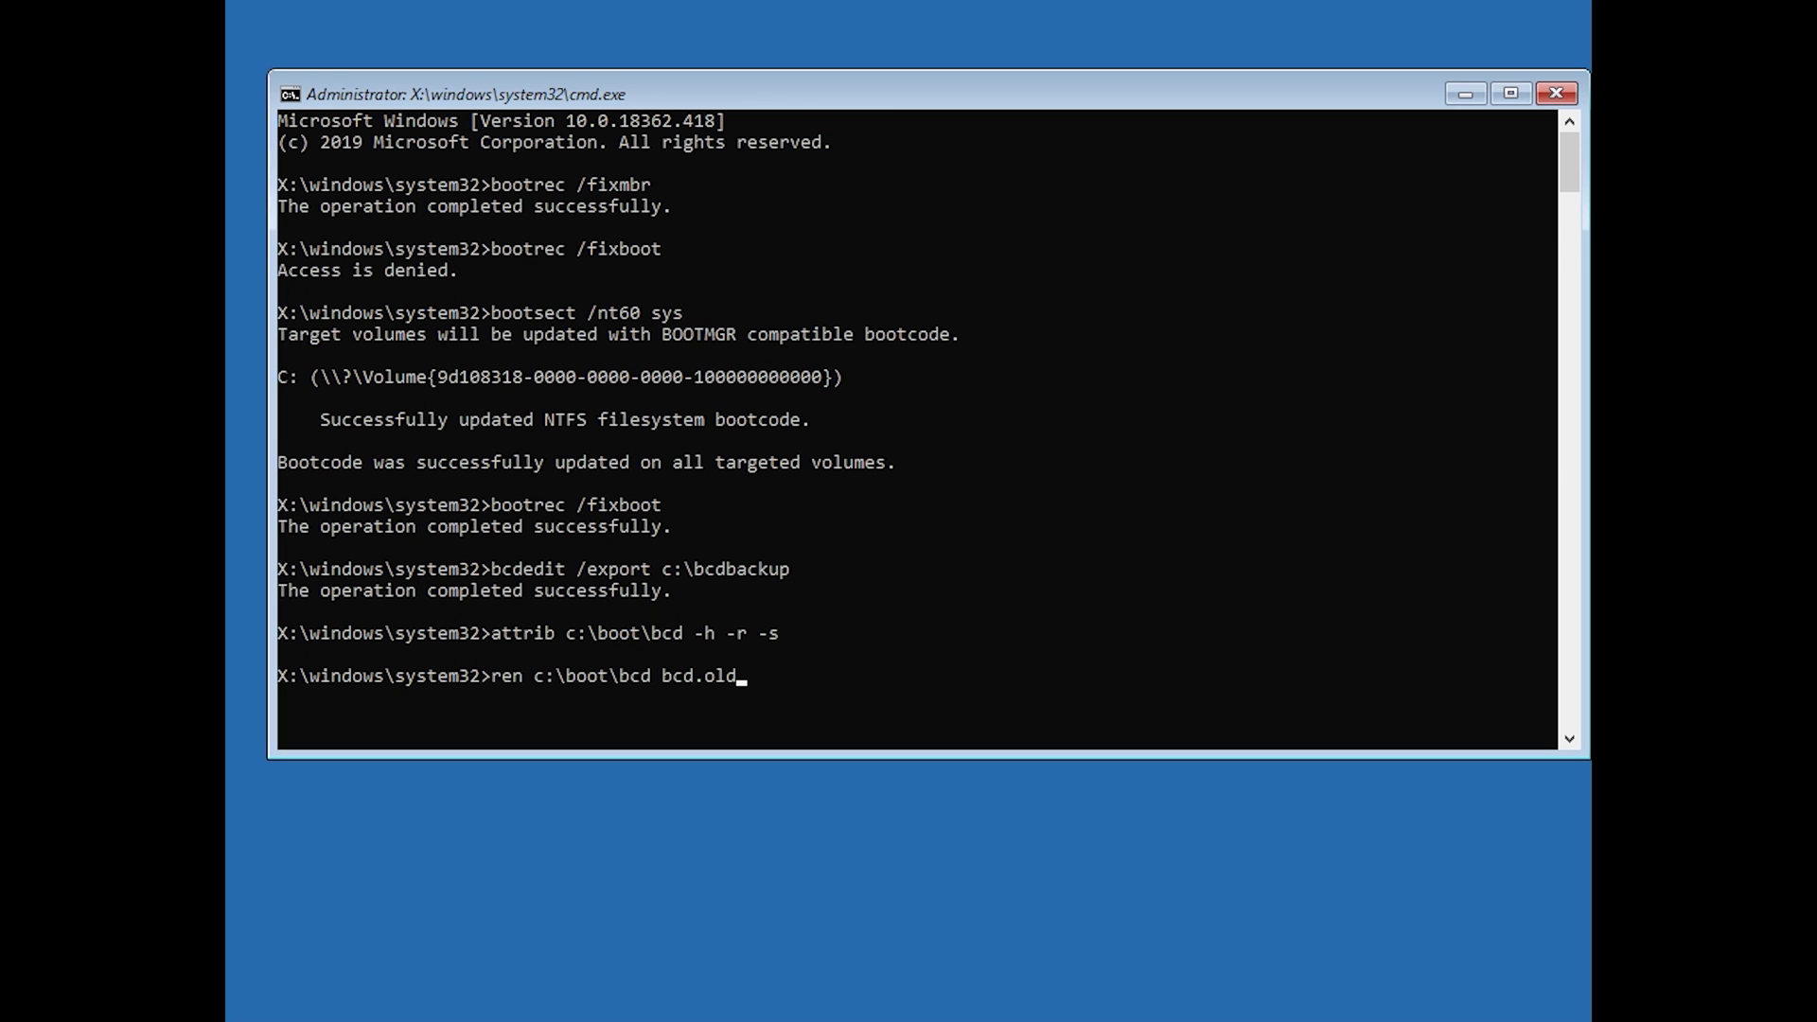
pyautogui.press('Return')
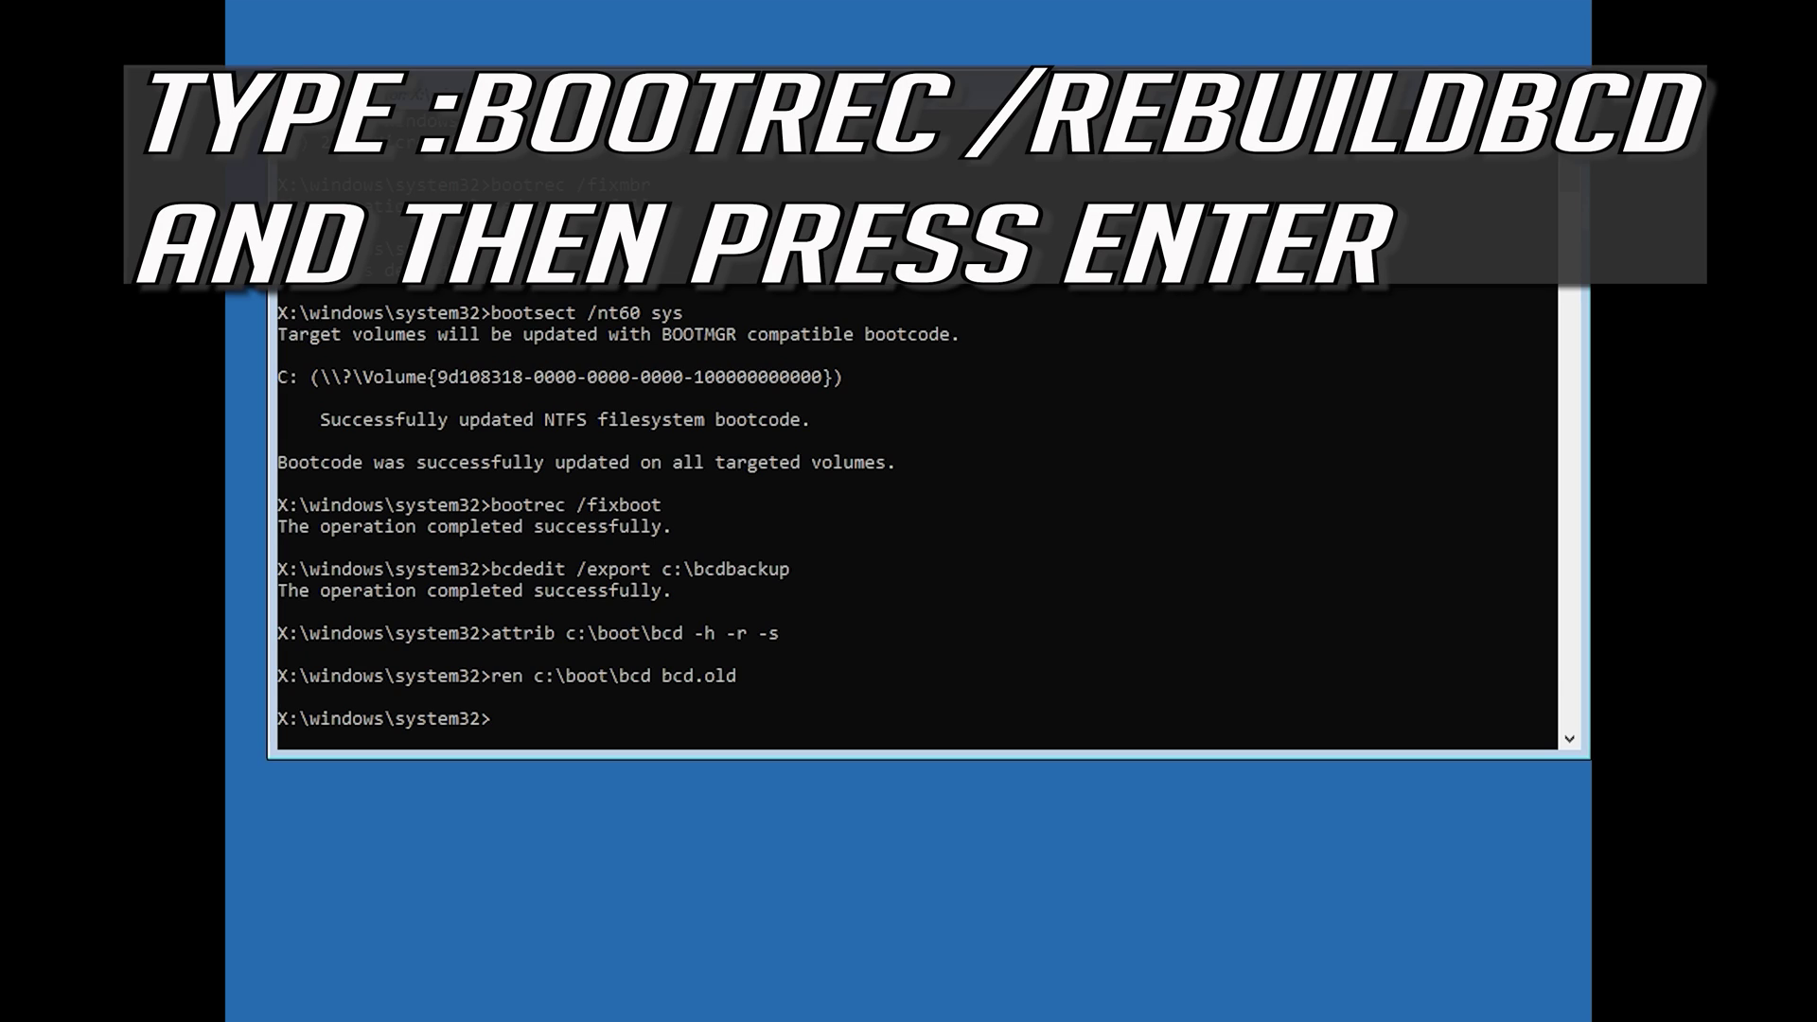
# Step: Run bootrec /rebuildbcd, answer Y to add D:\Windows to the boot list, then exit
pyautogui.write('bootrec /rebuild')
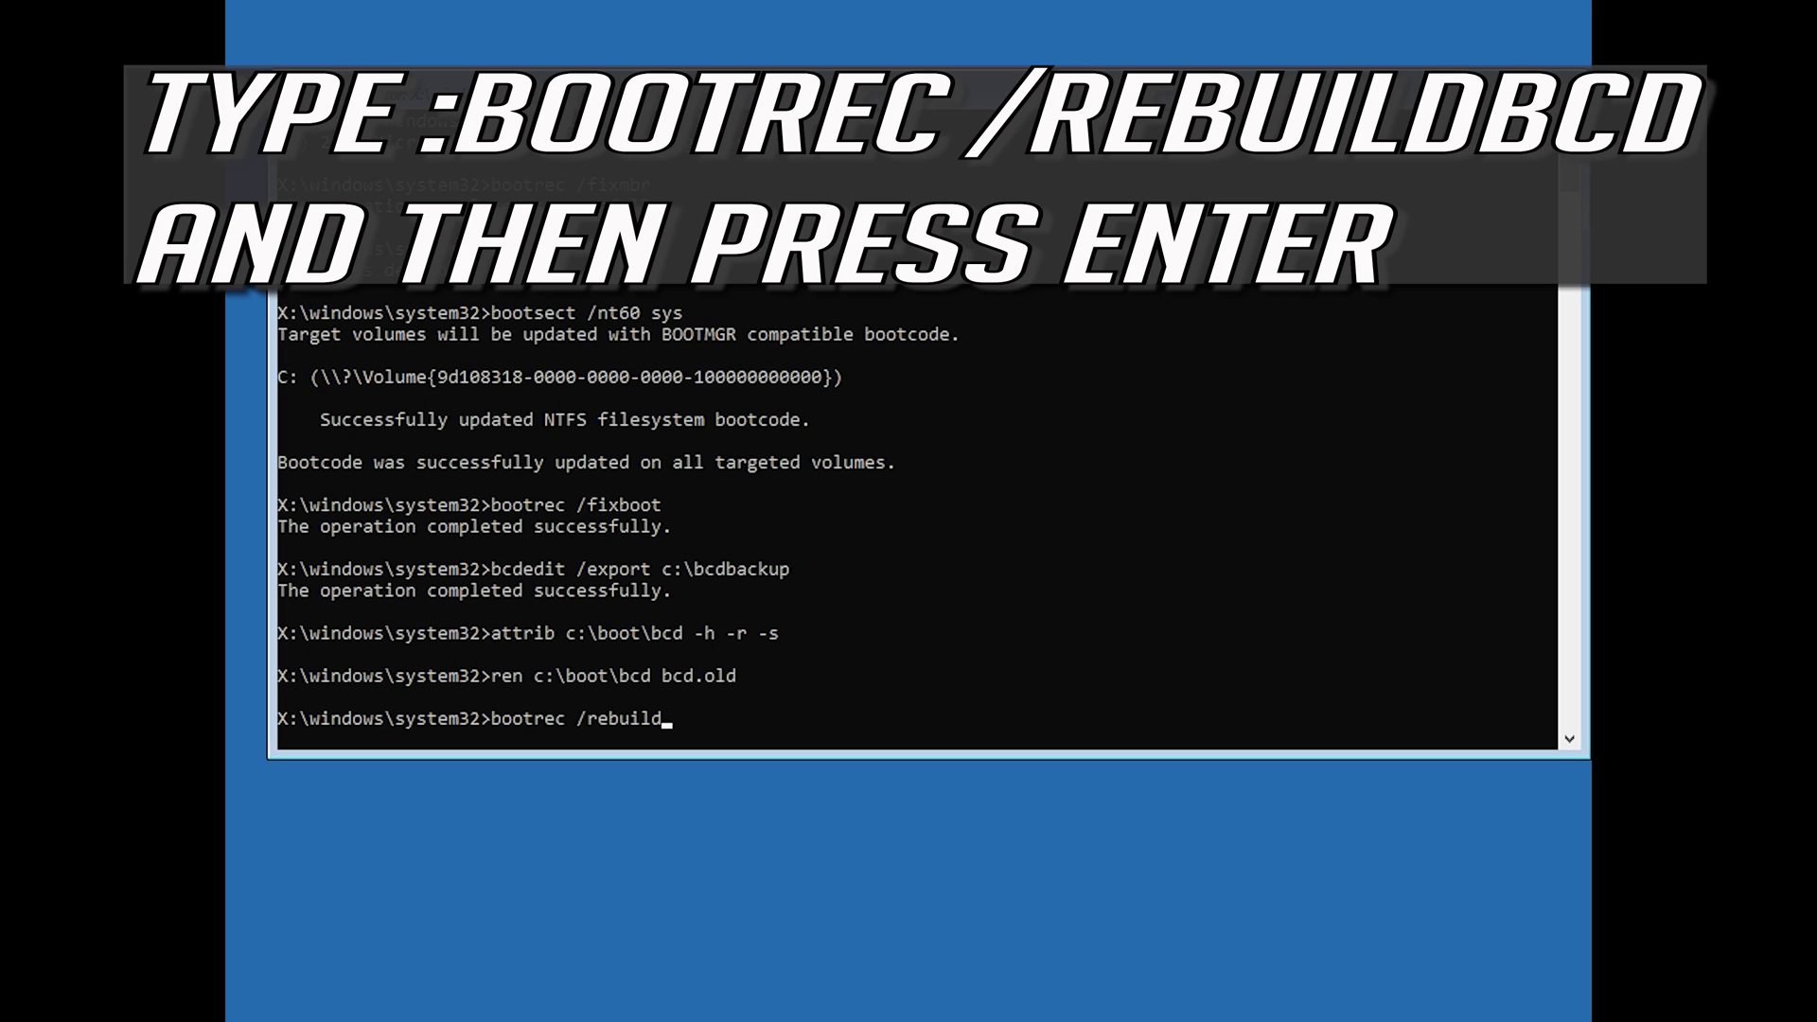
pyautogui.write('bcd')
pyautogui.press('Return')
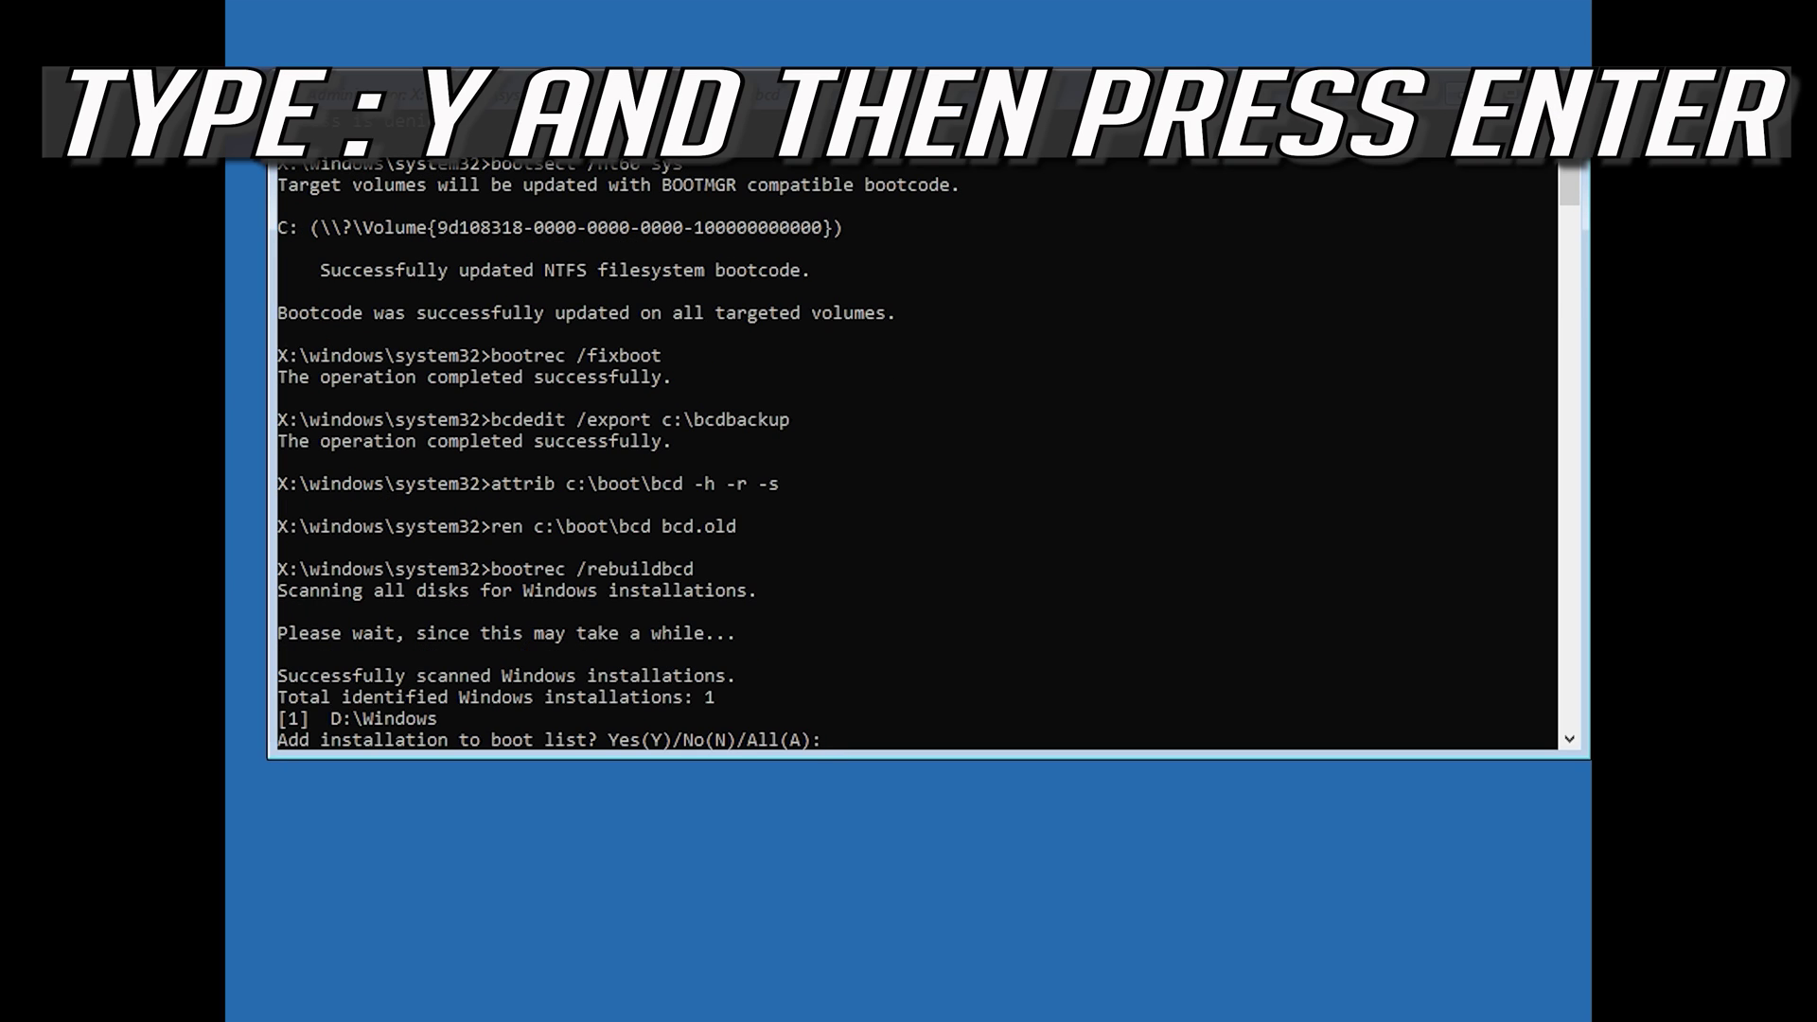
pyautogui.write('y')
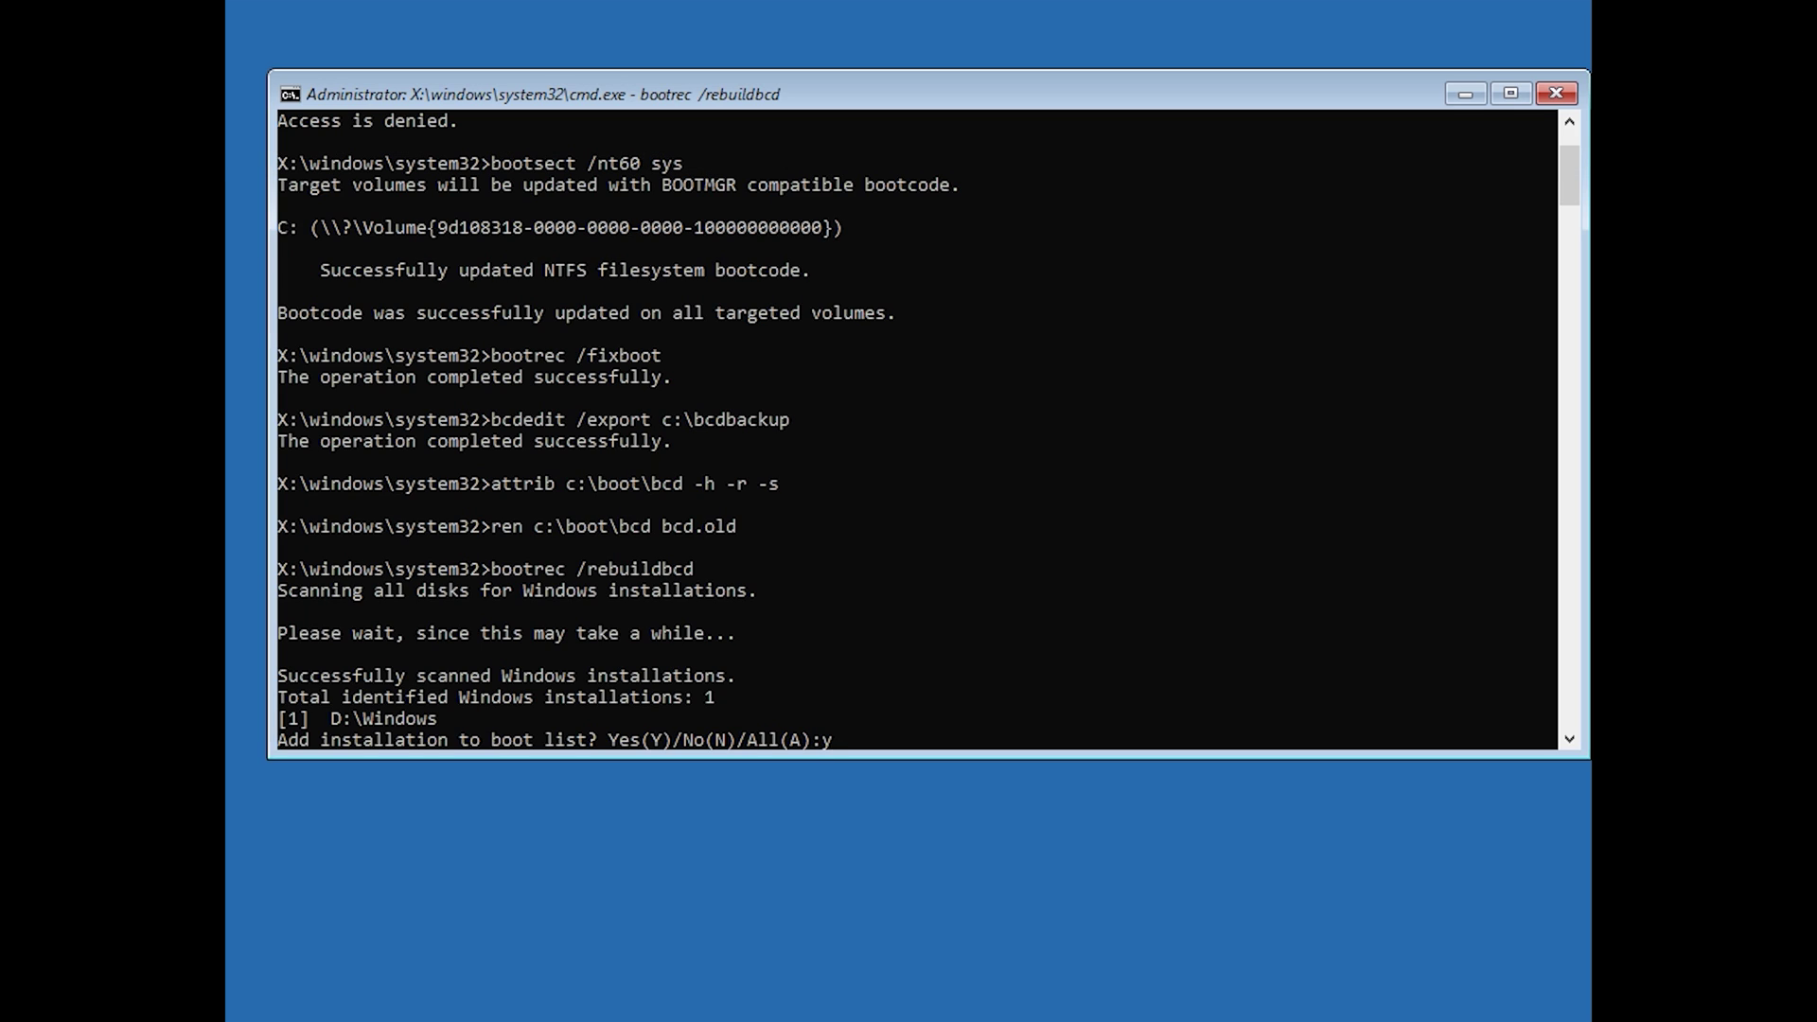
pyautogui.press('Return')
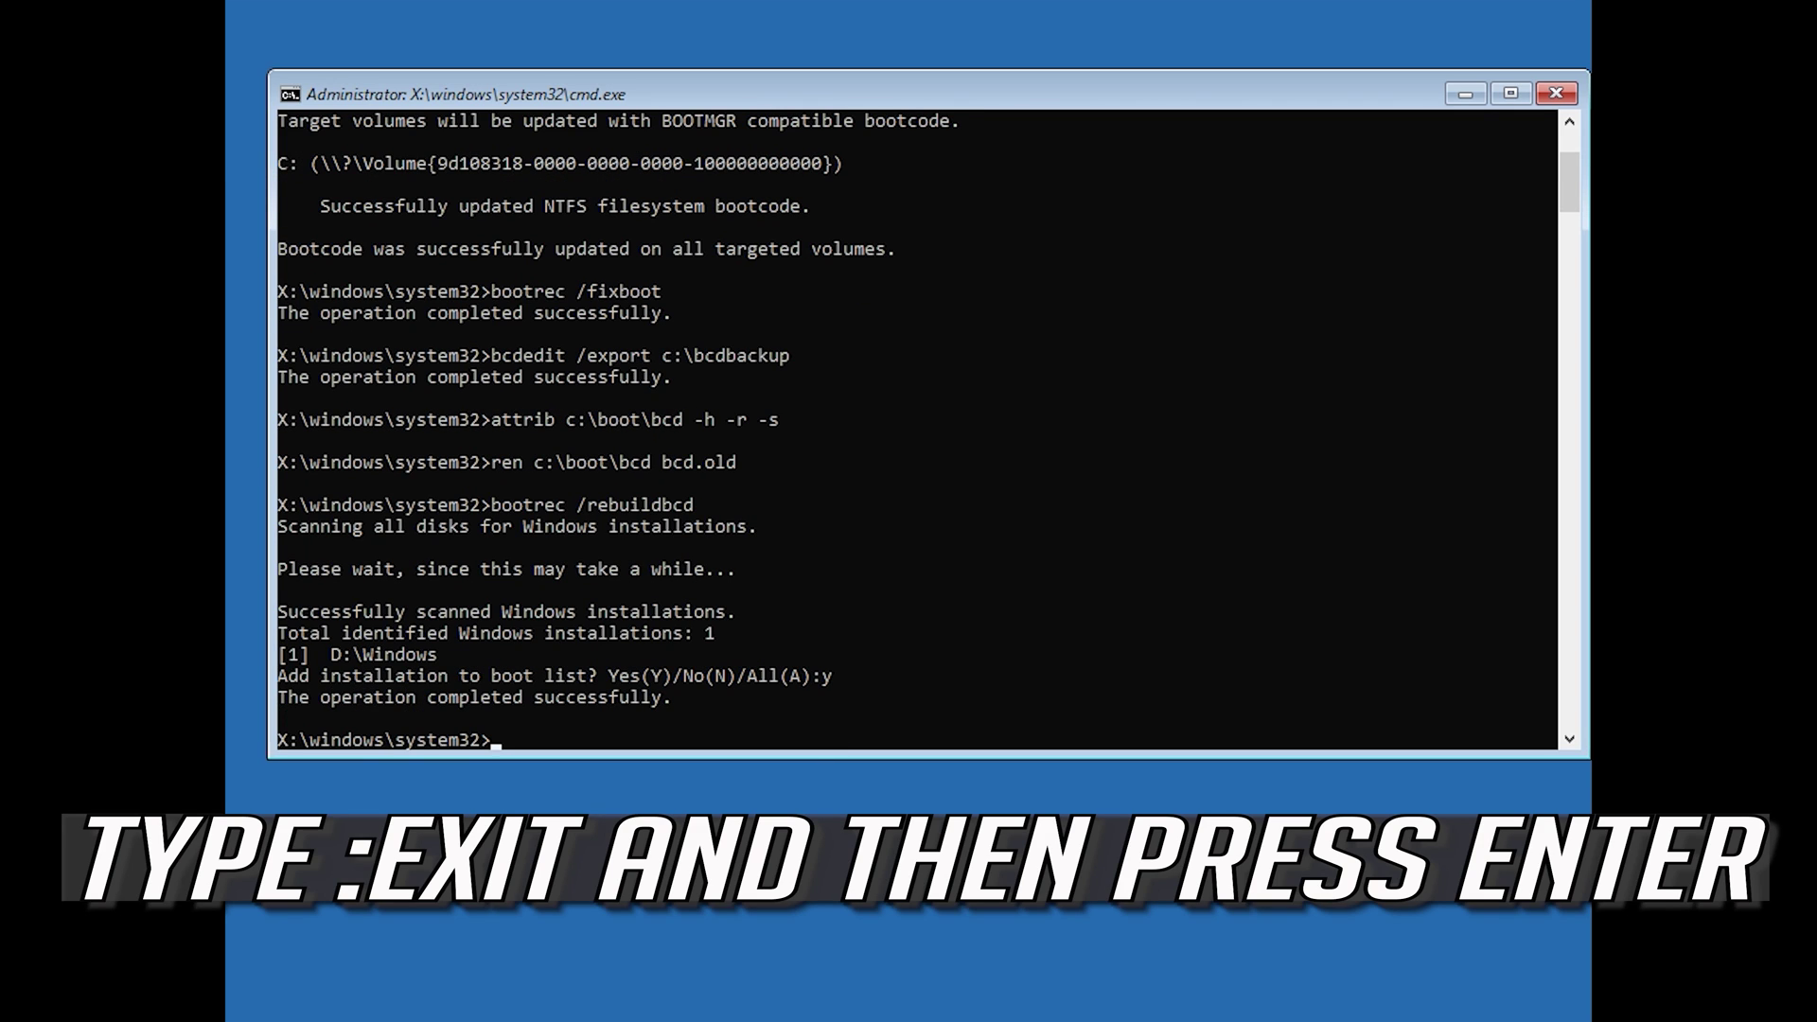
pyautogui.write('exit')
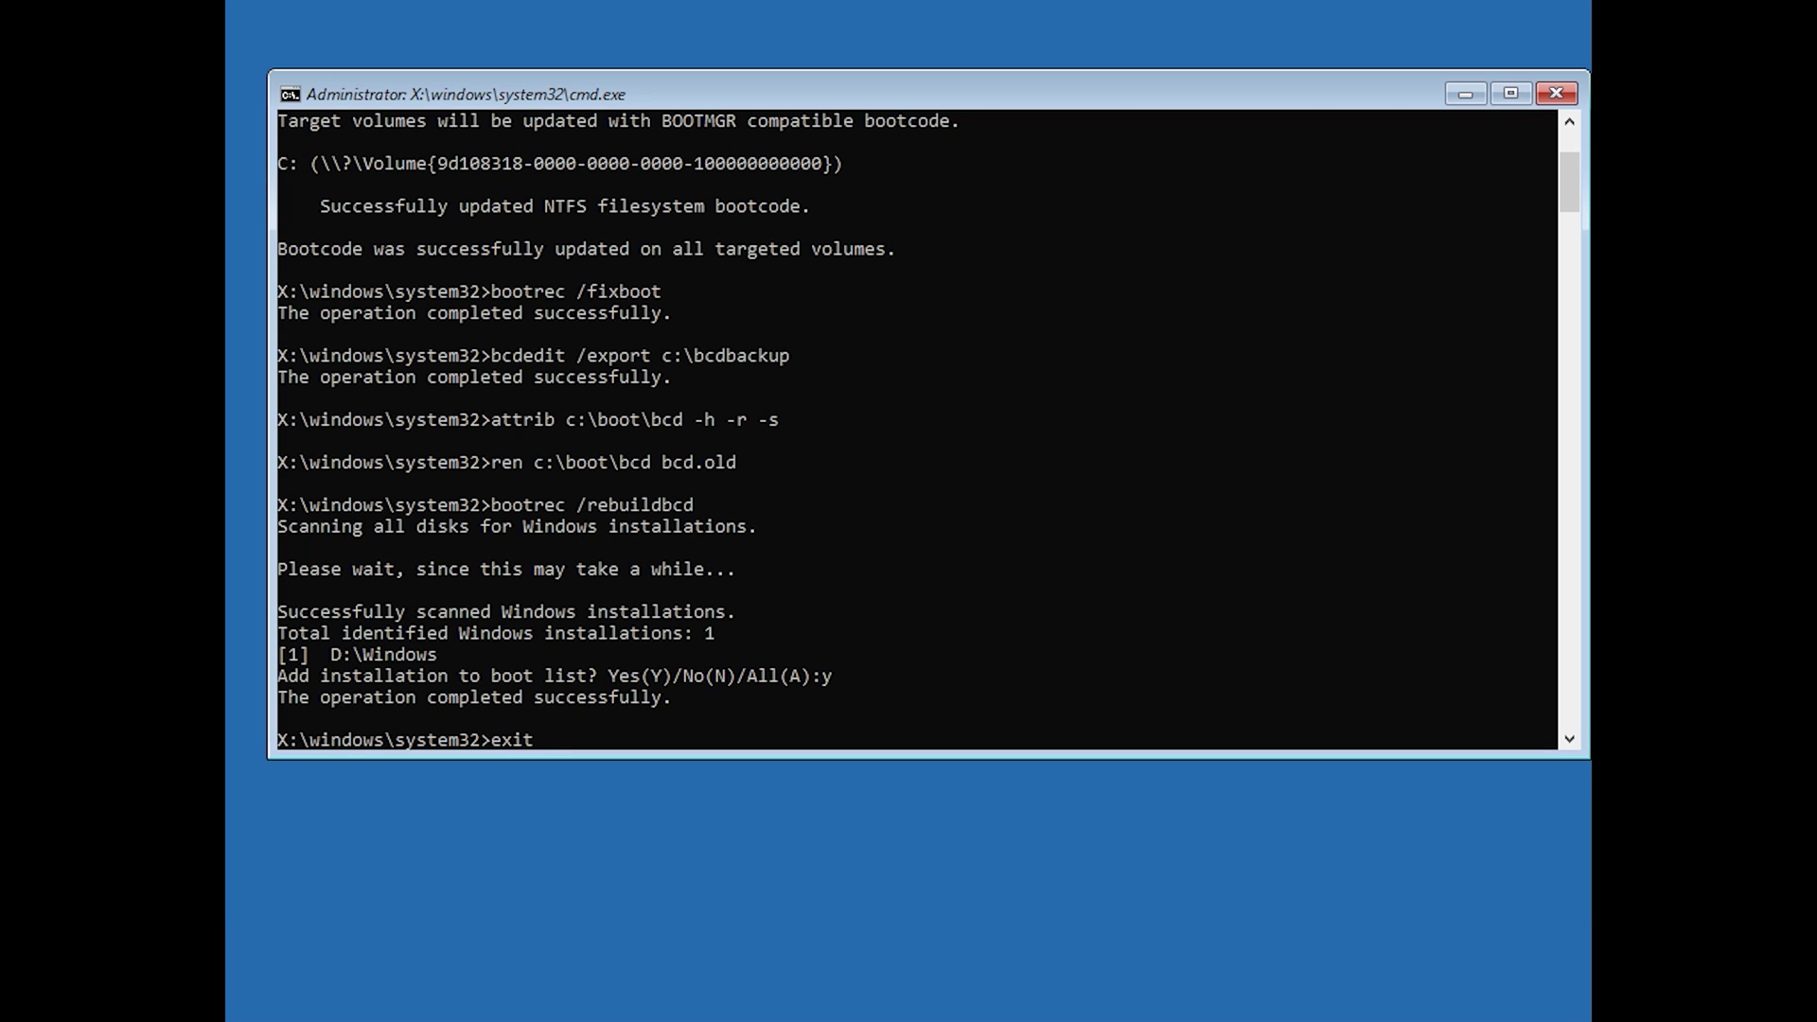
pyautogui.press('Return')
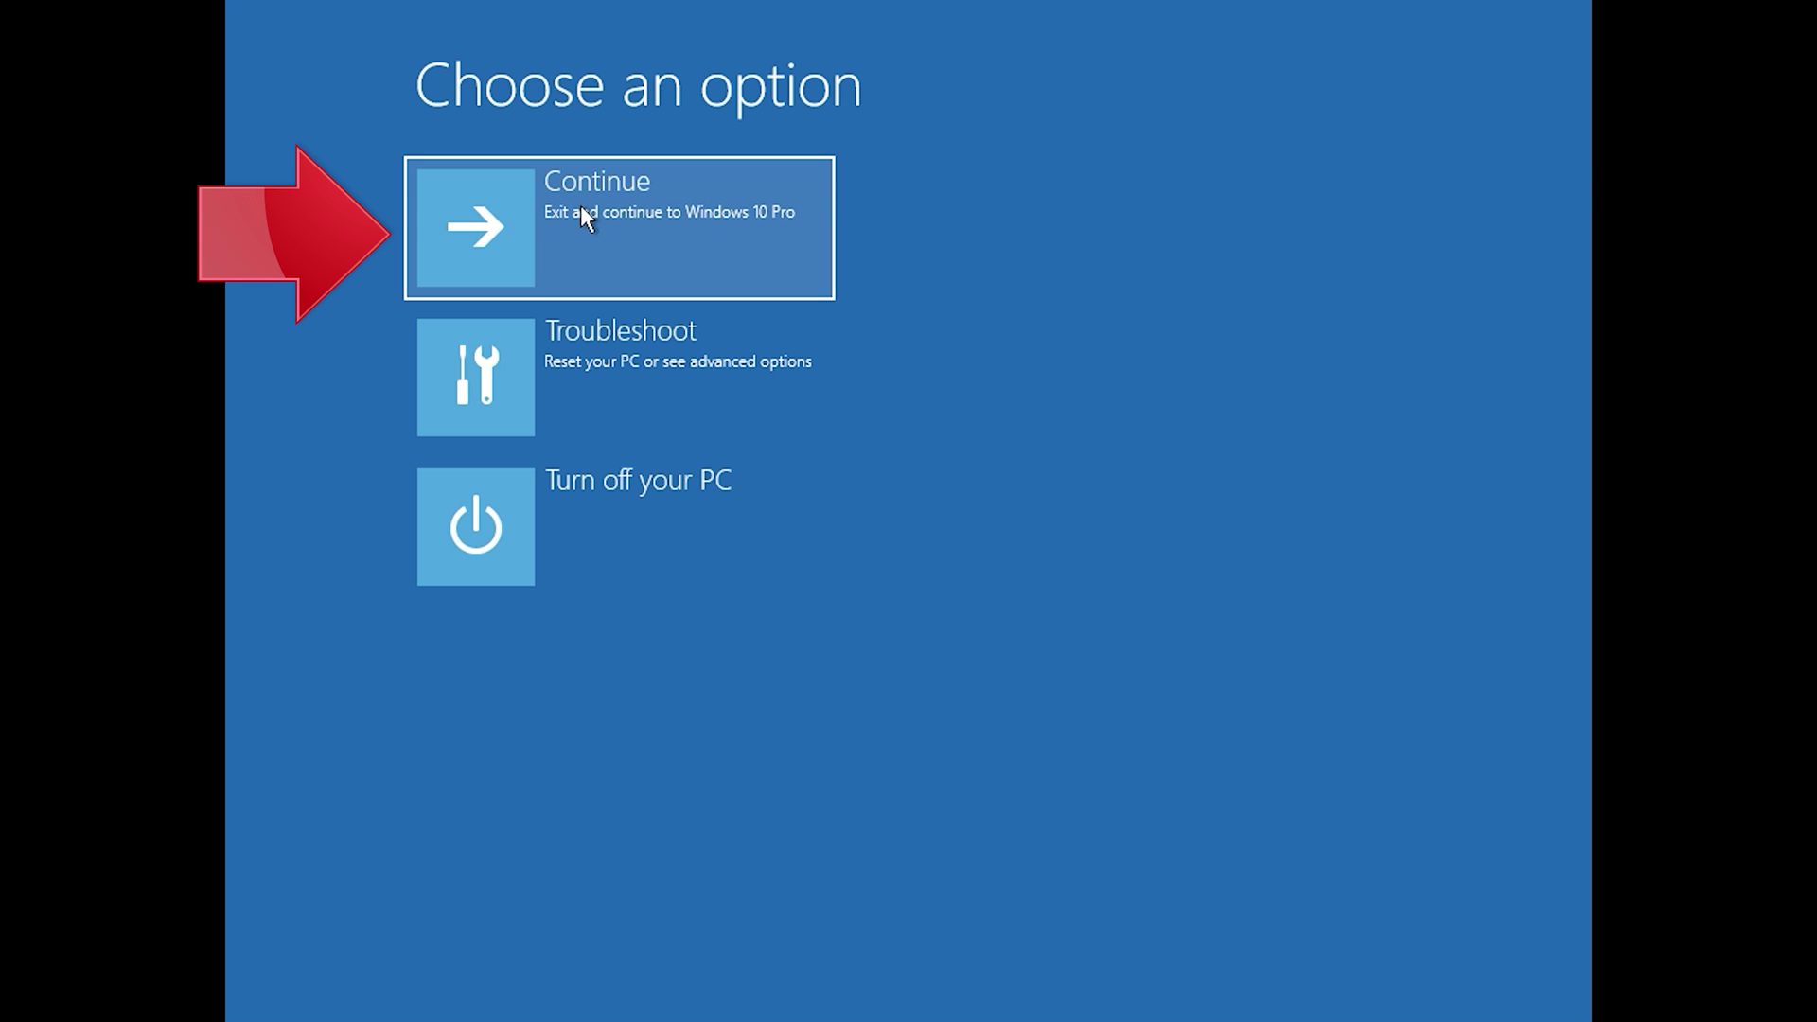
# Step: Retry starting Windows 10, then open System Restore from Advanced options and sign in
pyautogui.click(751, 225)
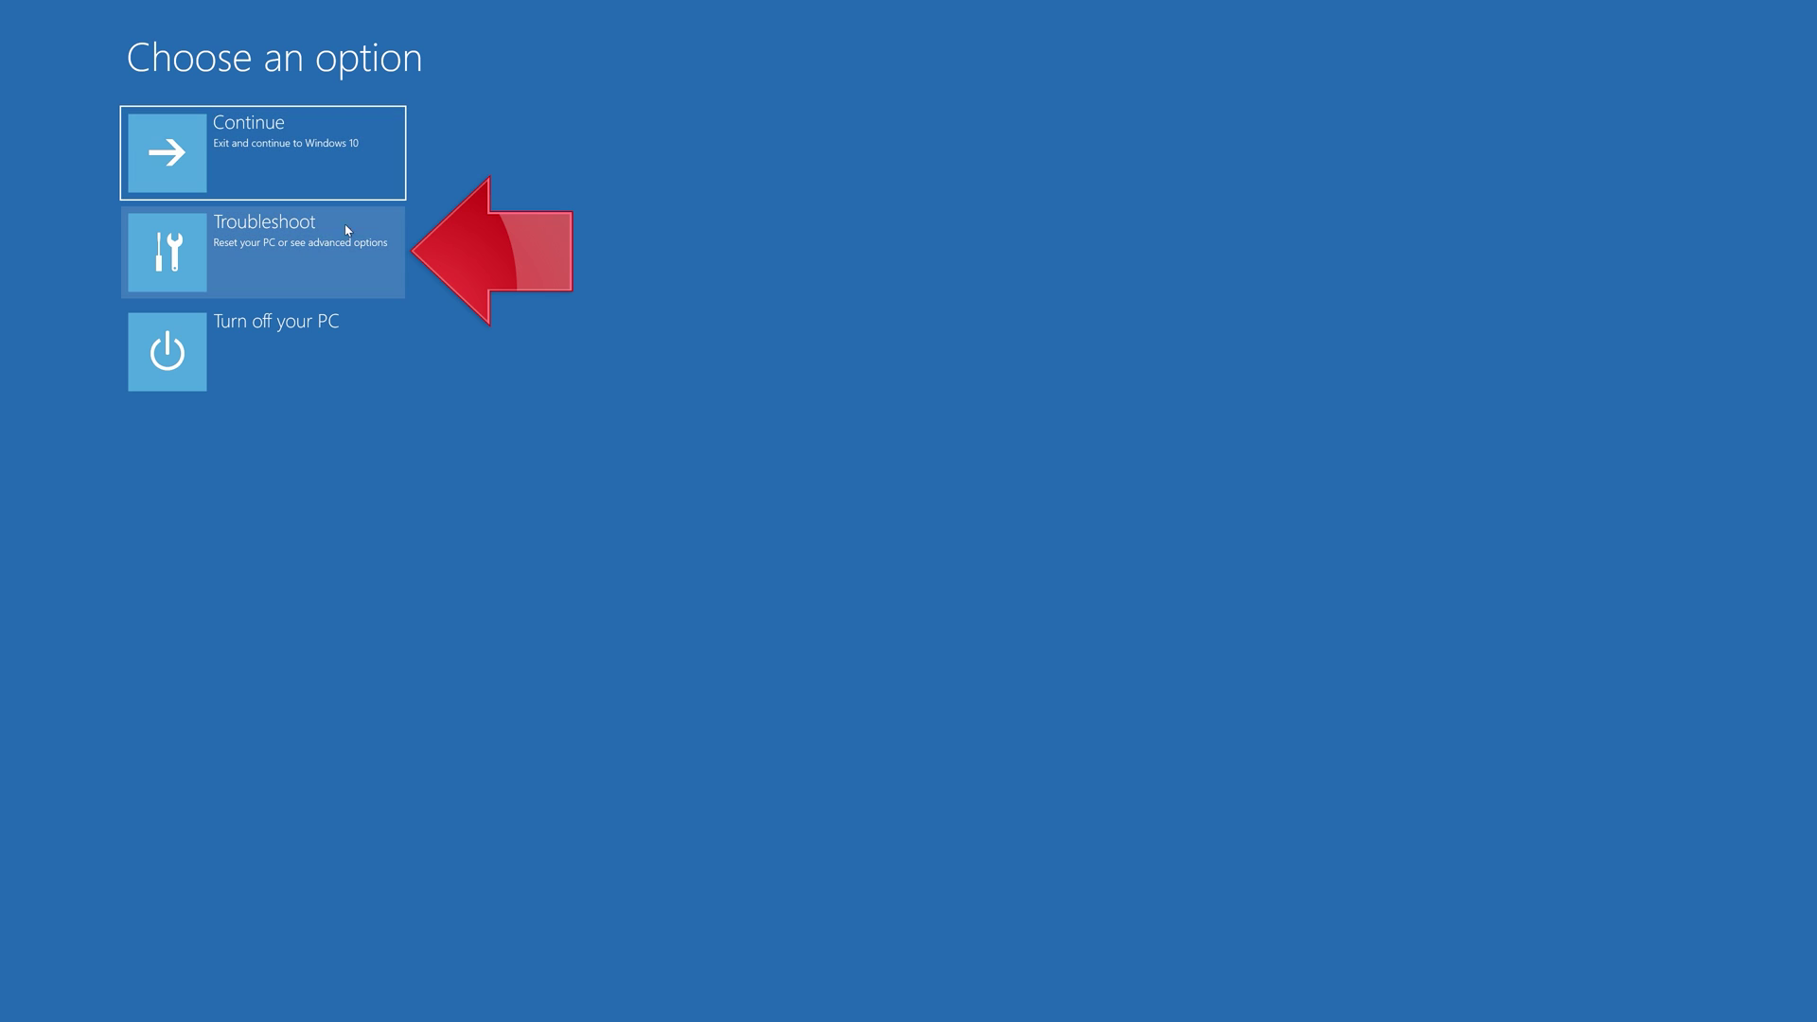
pyautogui.click(270, 268)
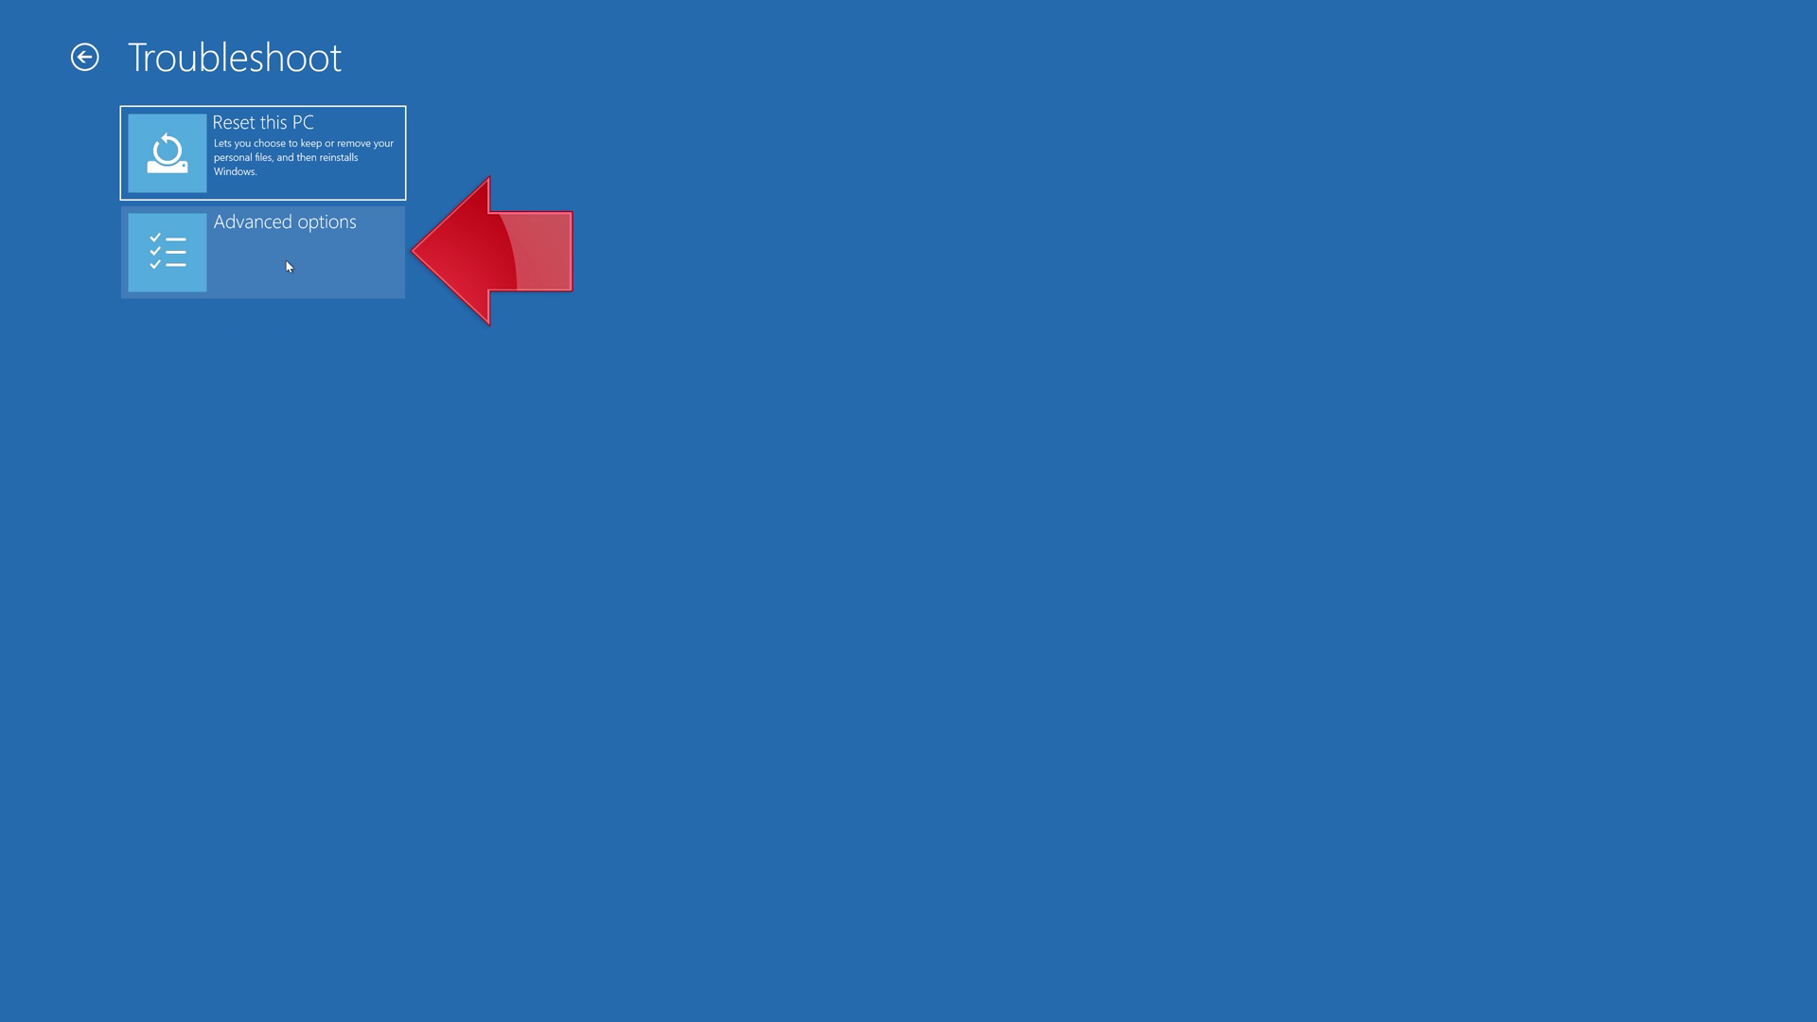
pyautogui.click(289, 266)
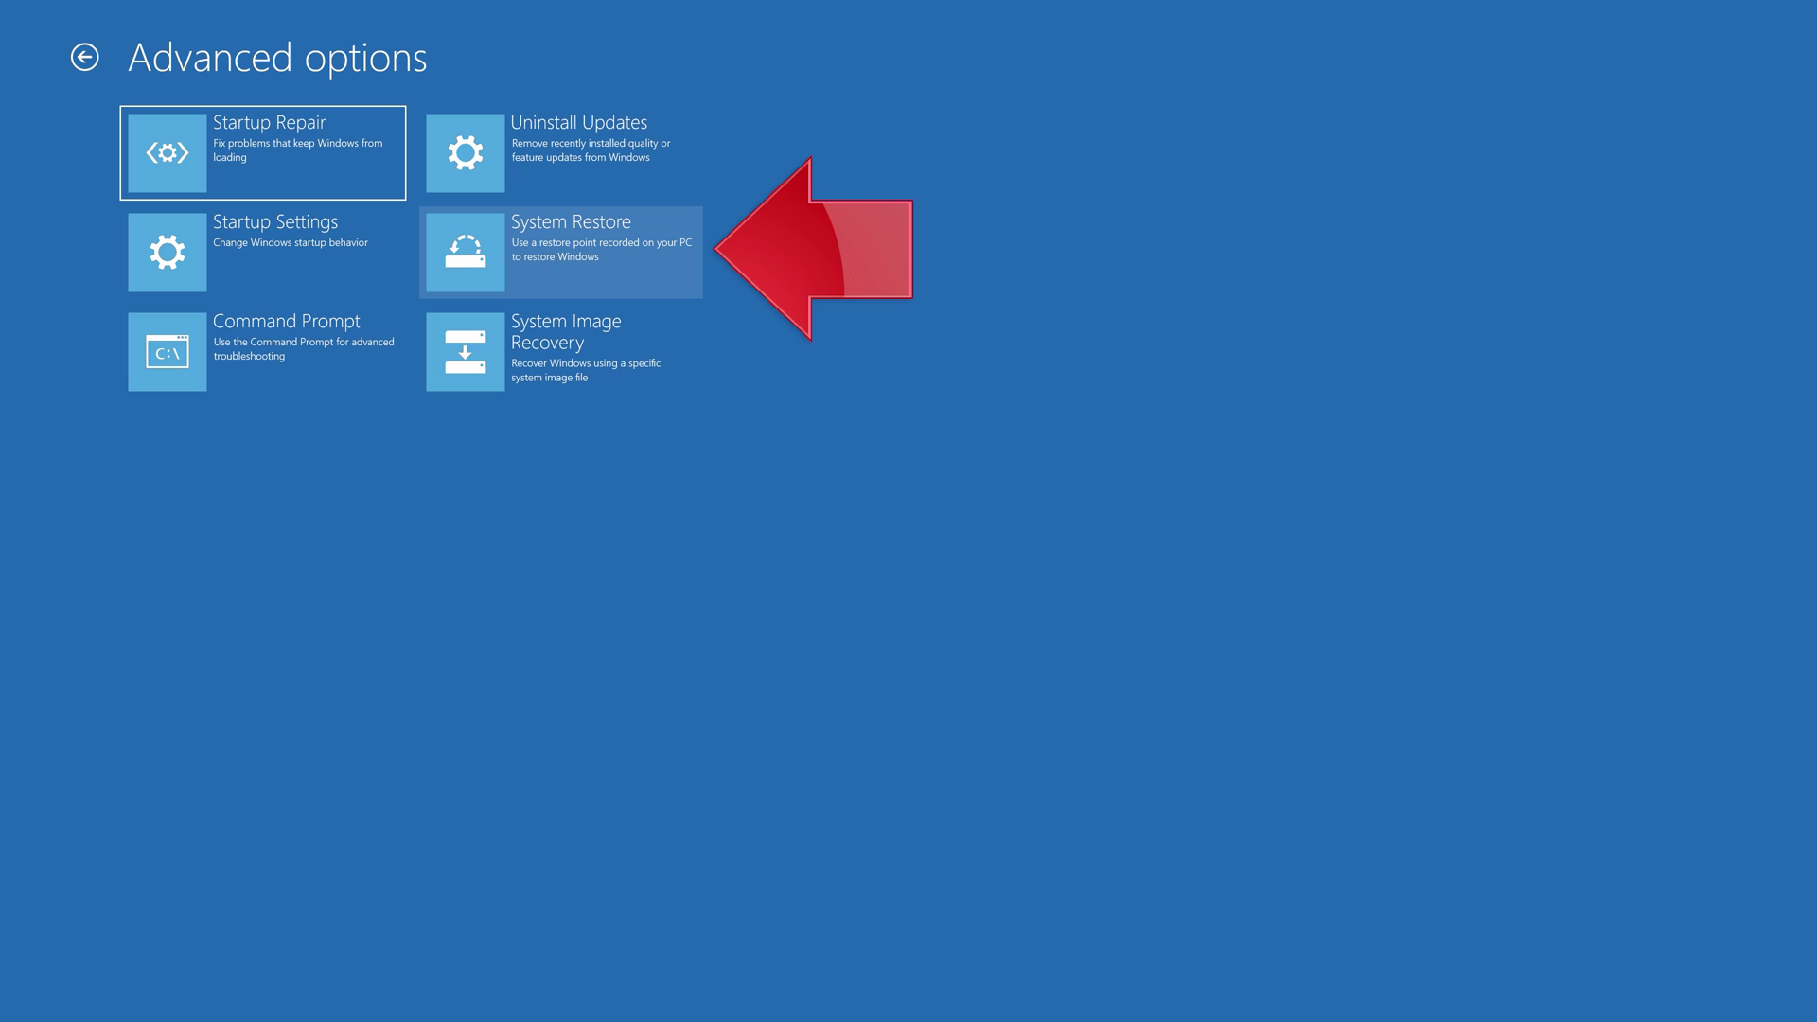
pyautogui.click(577, 264)
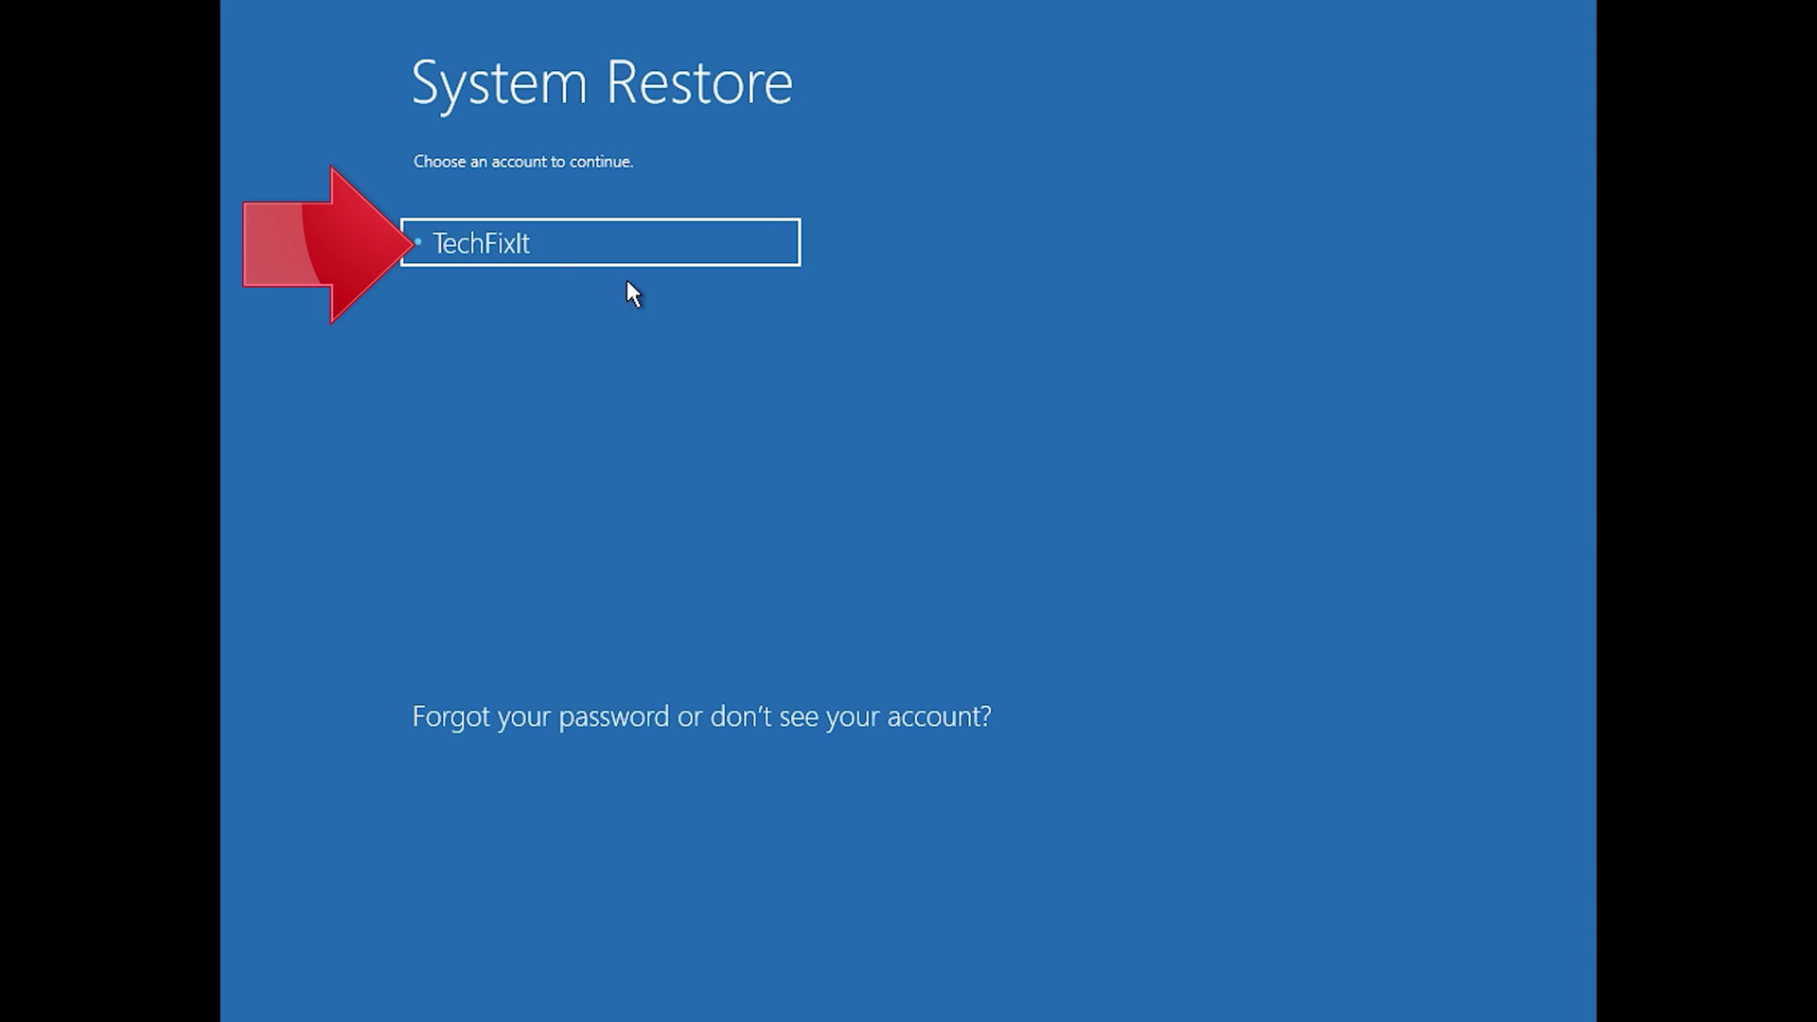
pyautogui.click(600, 243)
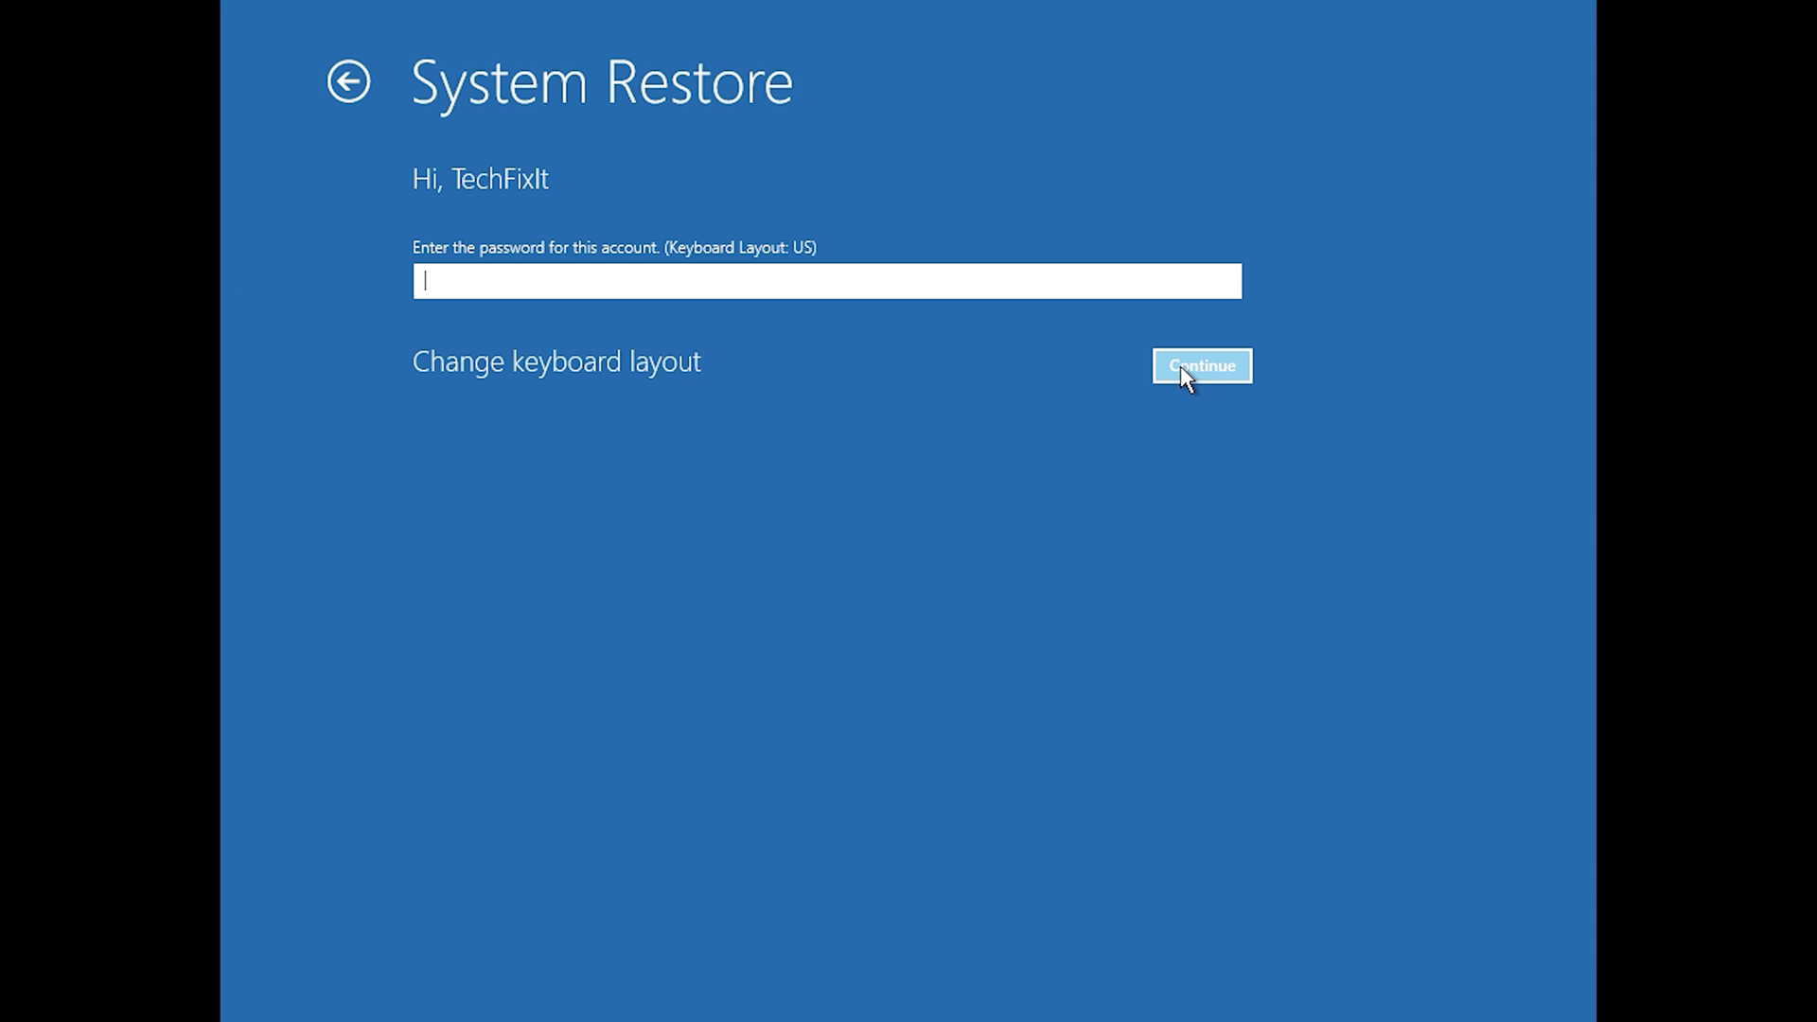
pyautogui.click(1181, 369)
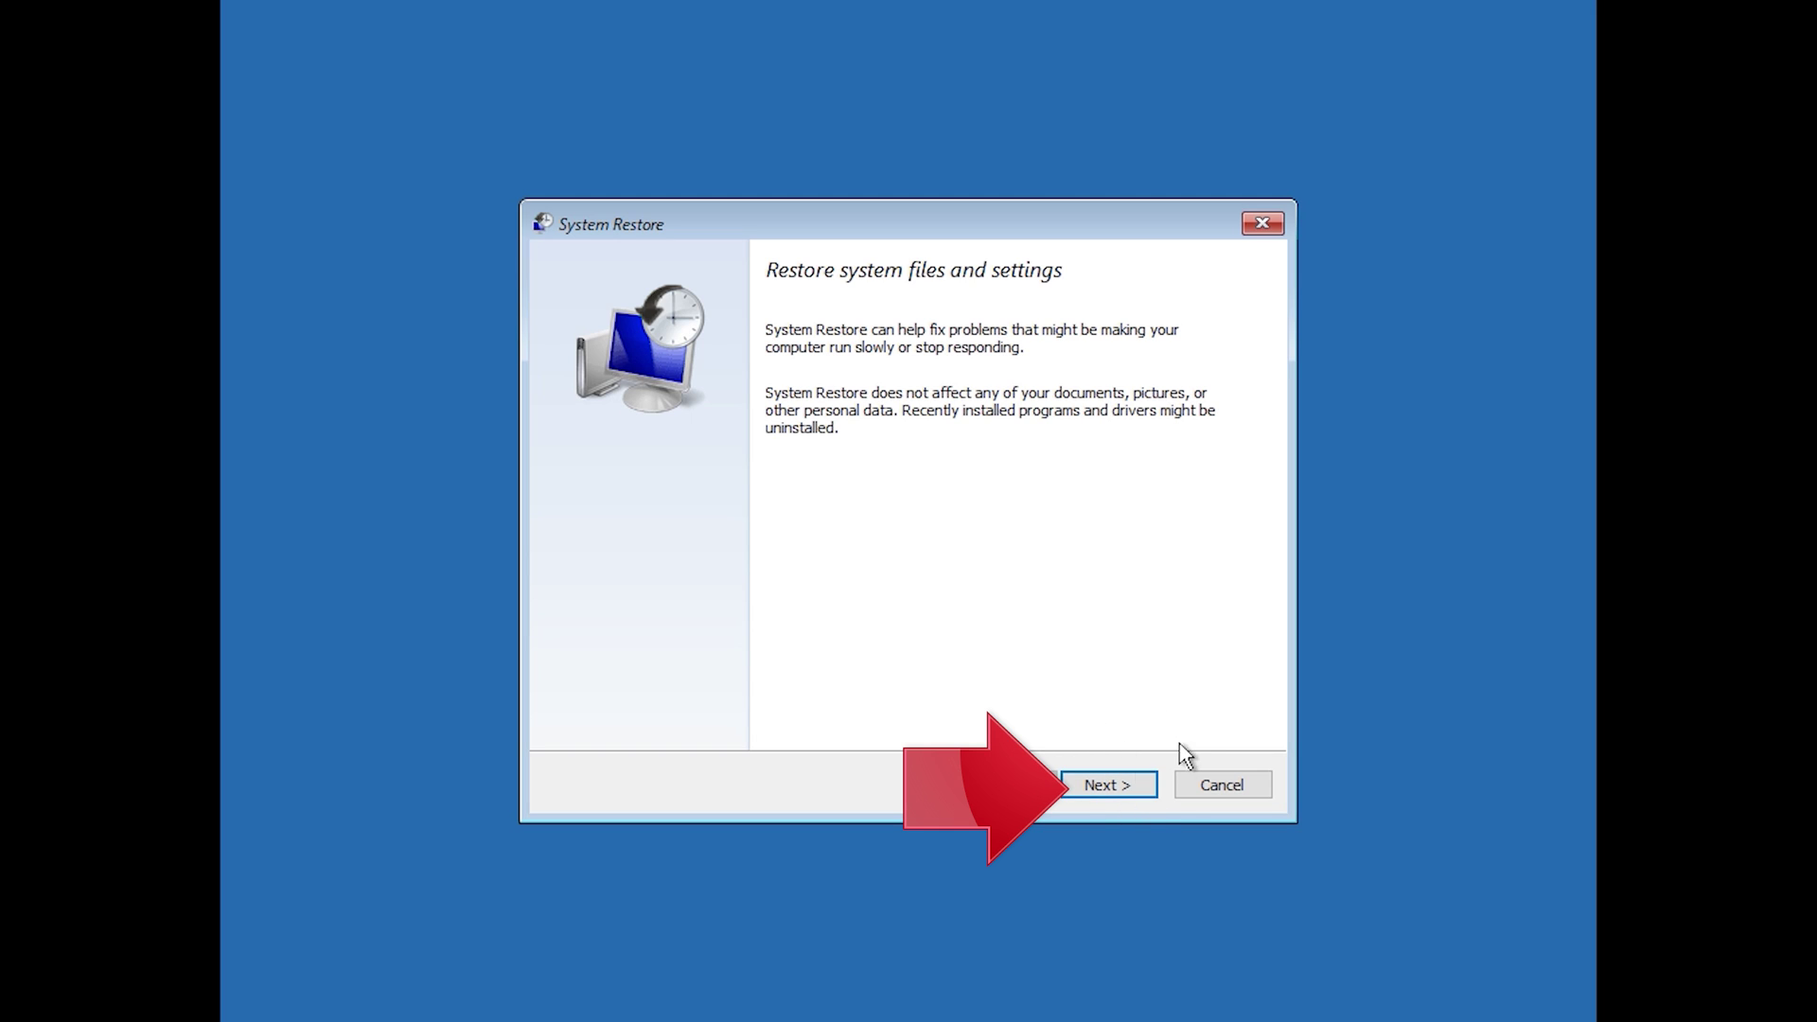
# Step: Restore Local Disk (C:) to the 1/10/2020 12:21:42 AM point, accepting the no-interruption warning
pyautogui.click(1113, 787)
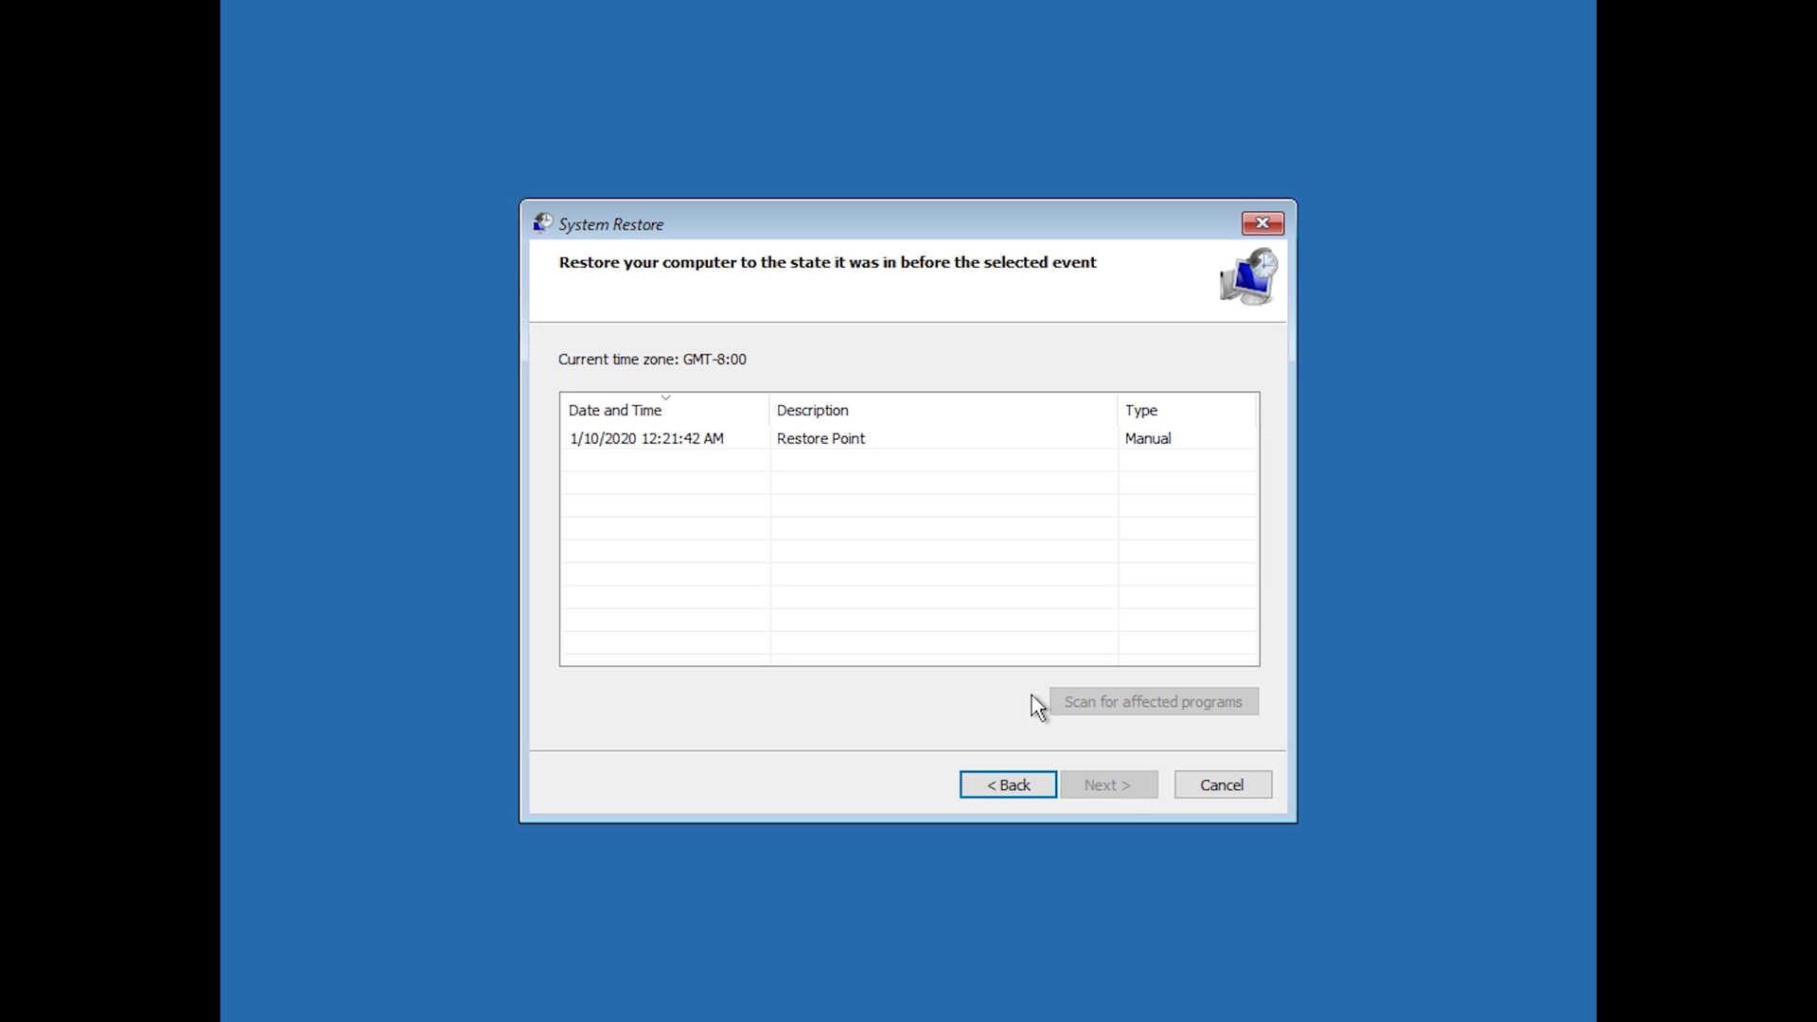
pyautogui.click(649, 443)
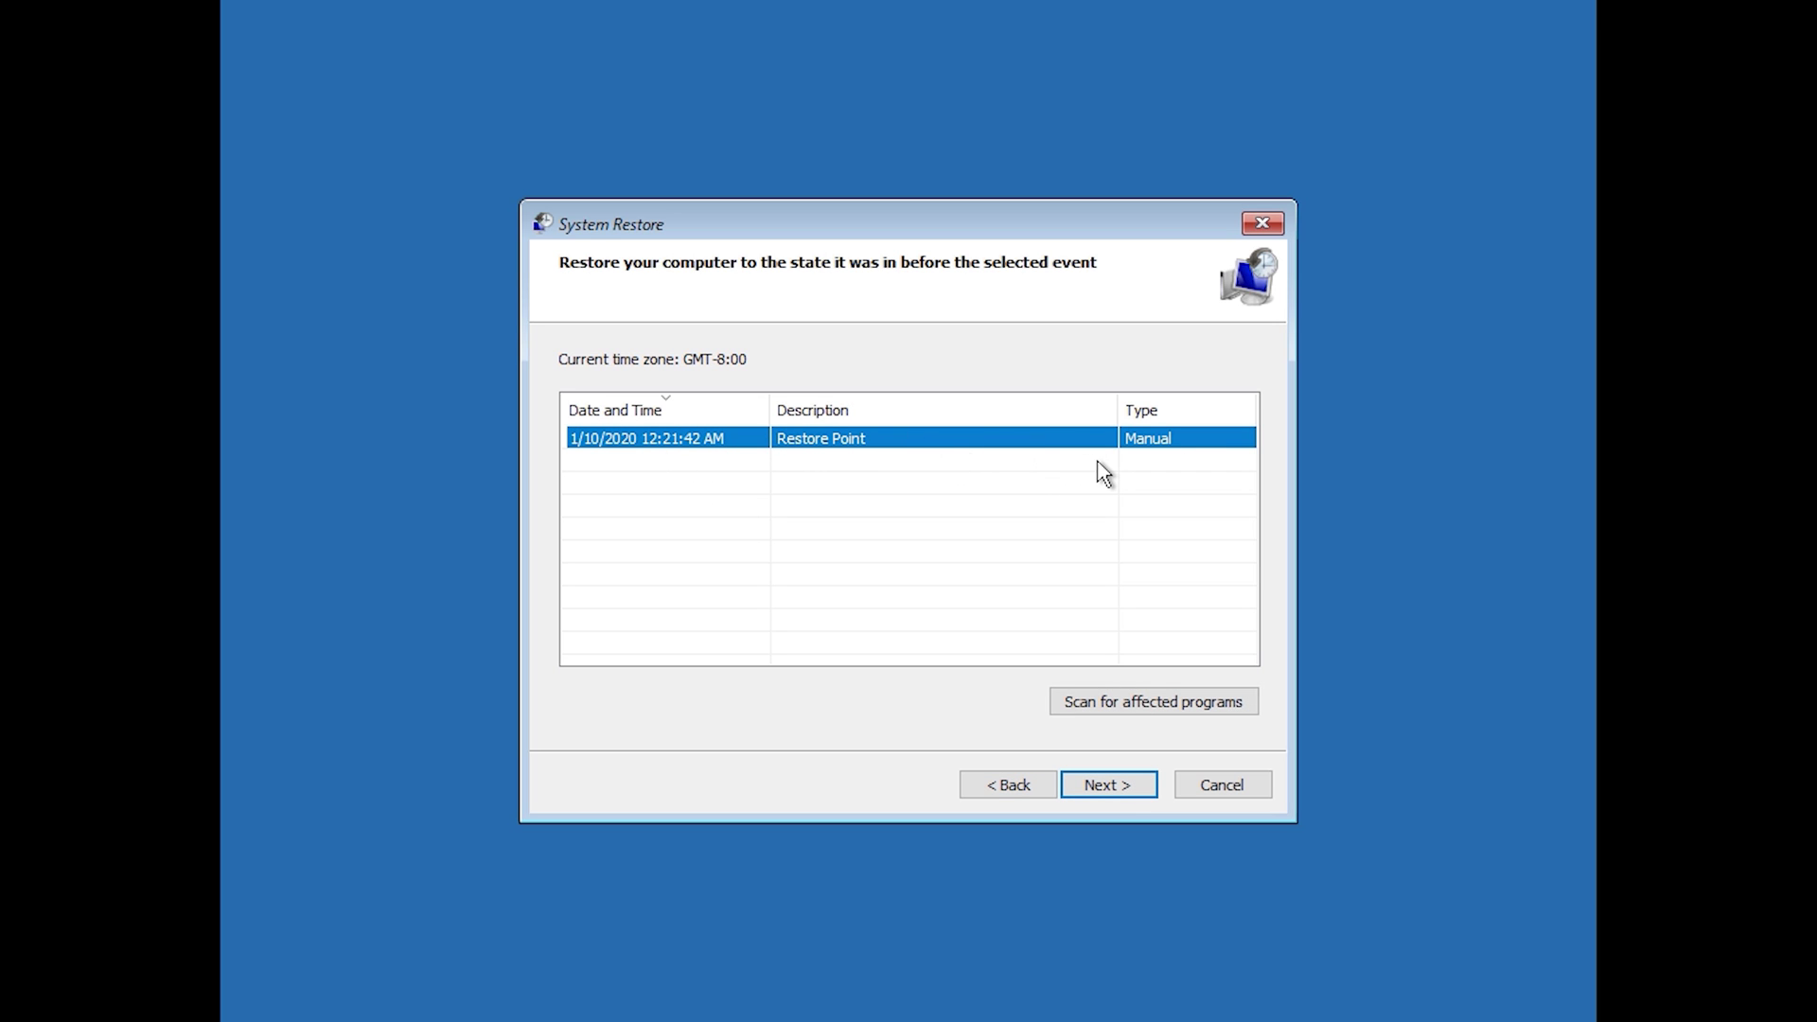
pyautogui.click(1119, 800)
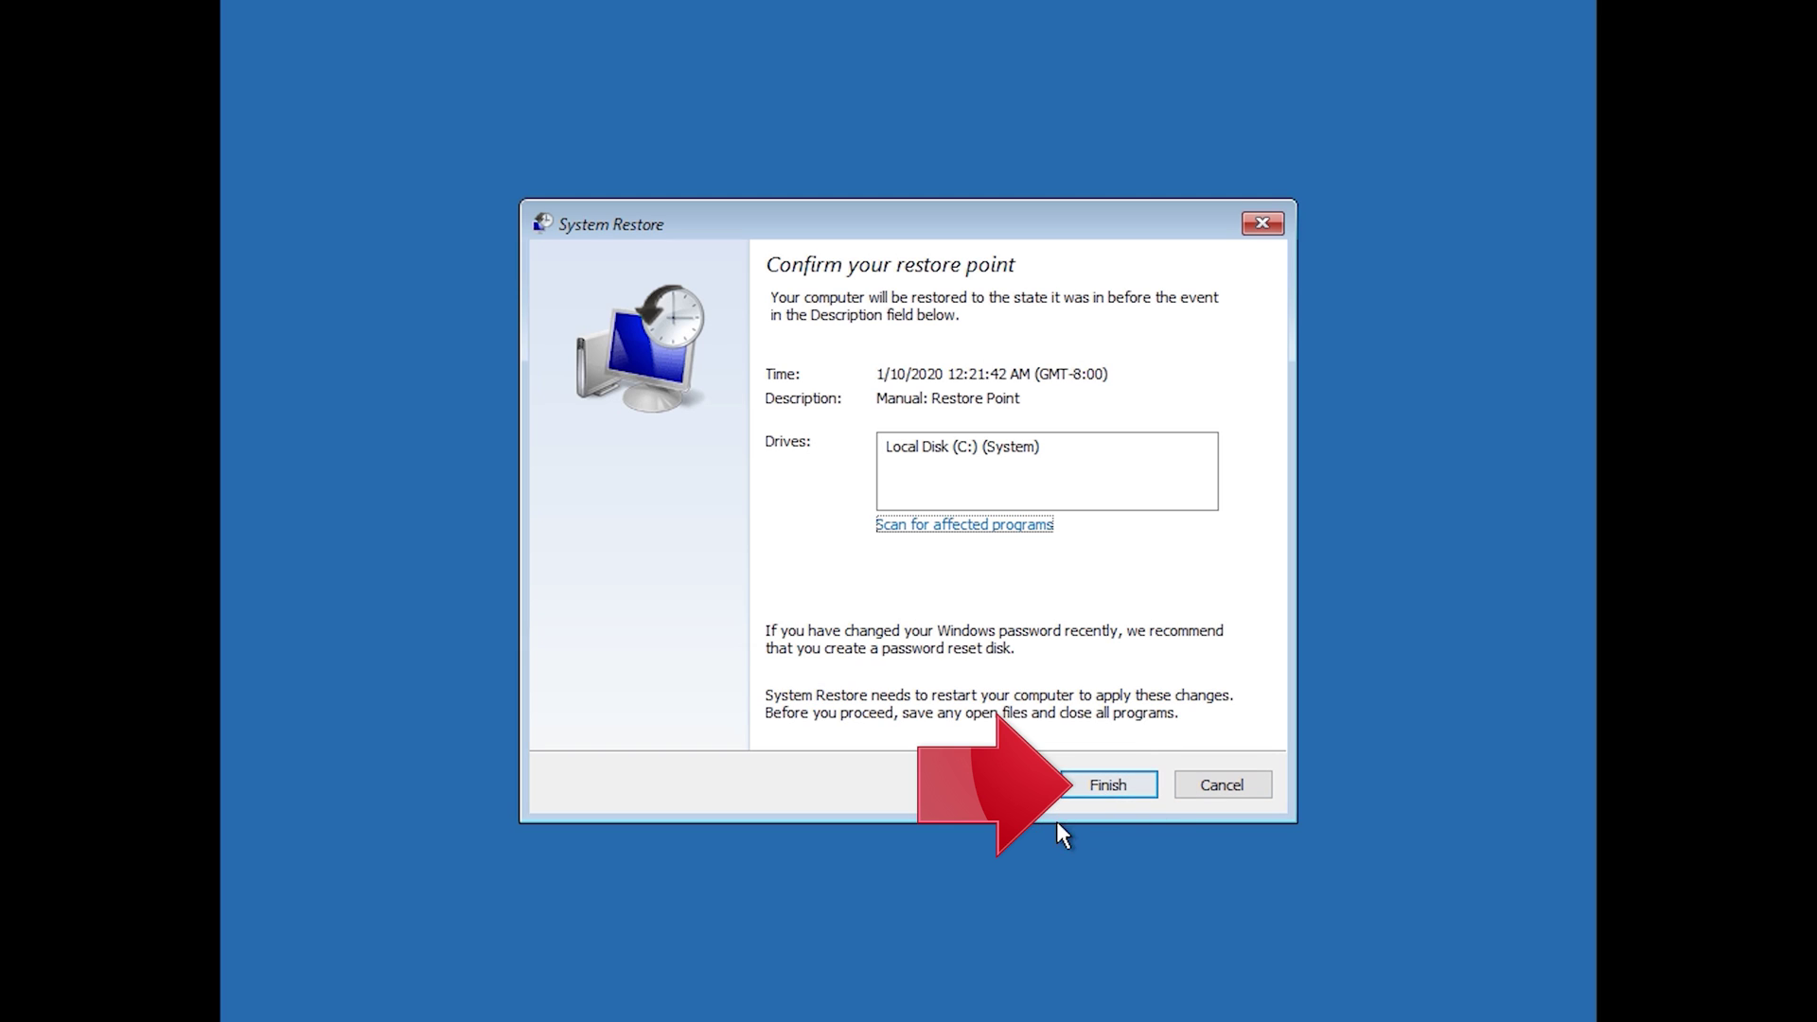
pyautogui.click(1109, 791)
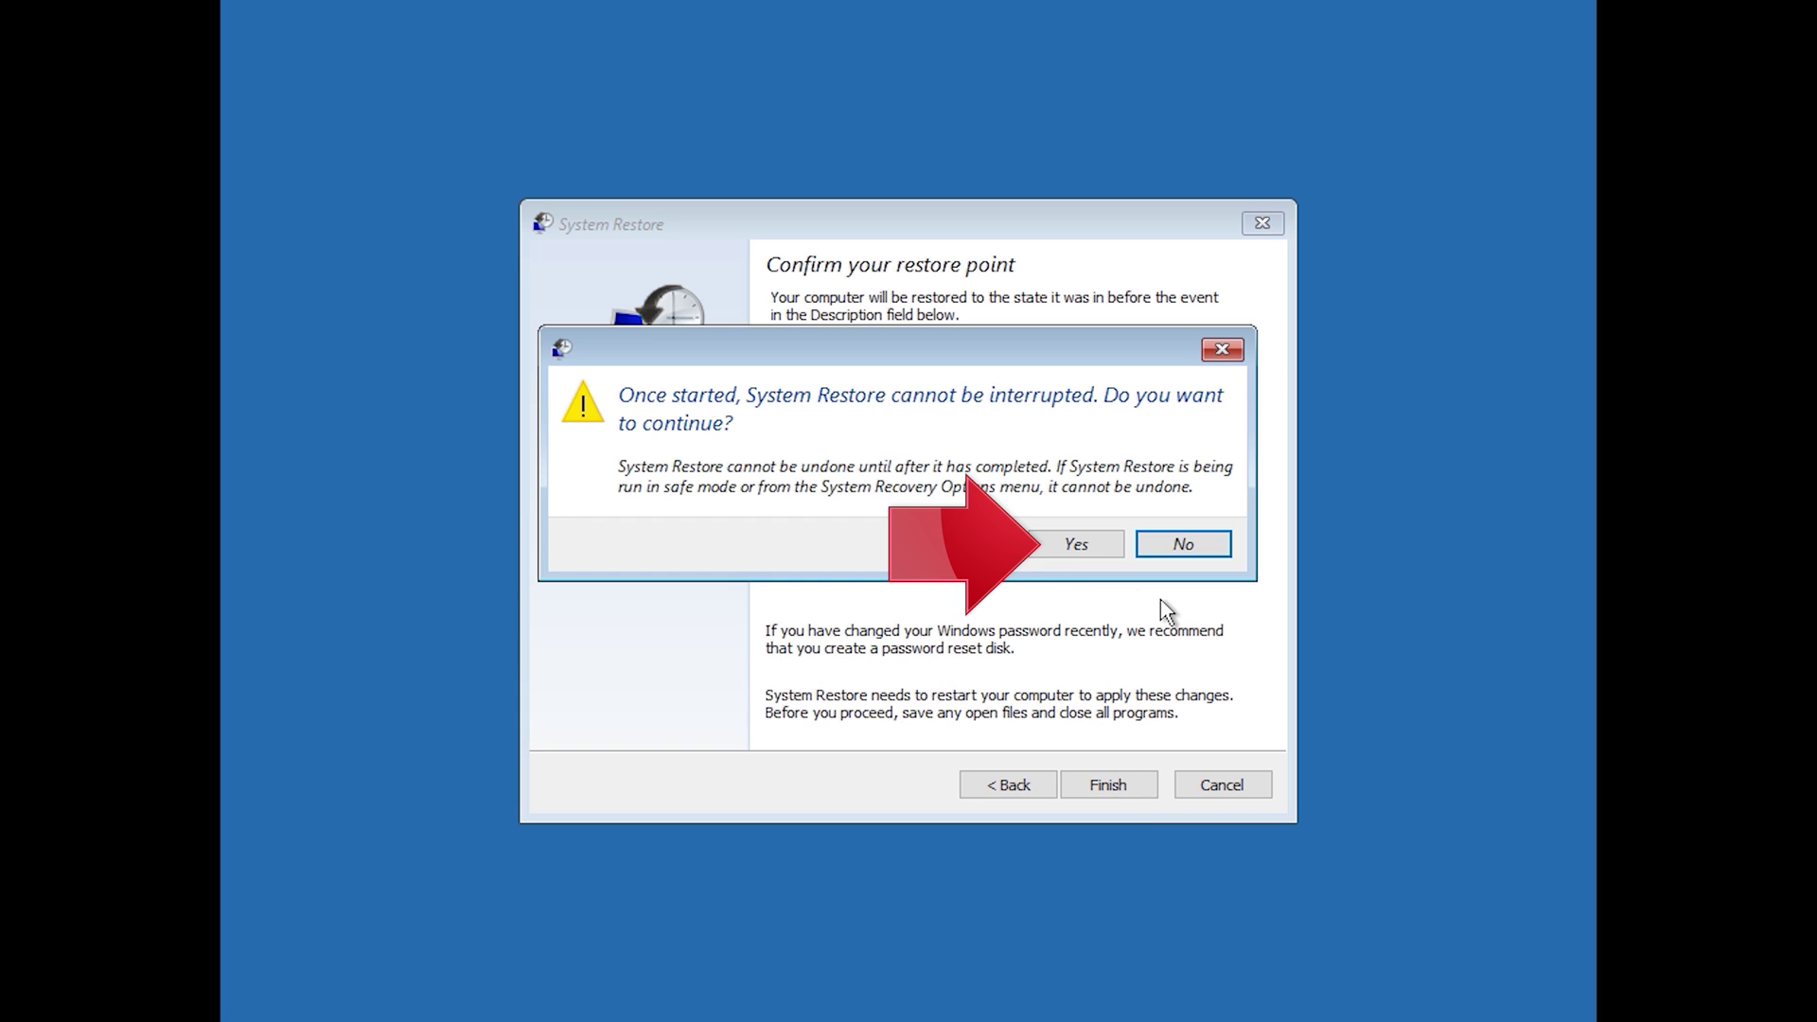
pyautogui.click(1070, 551)
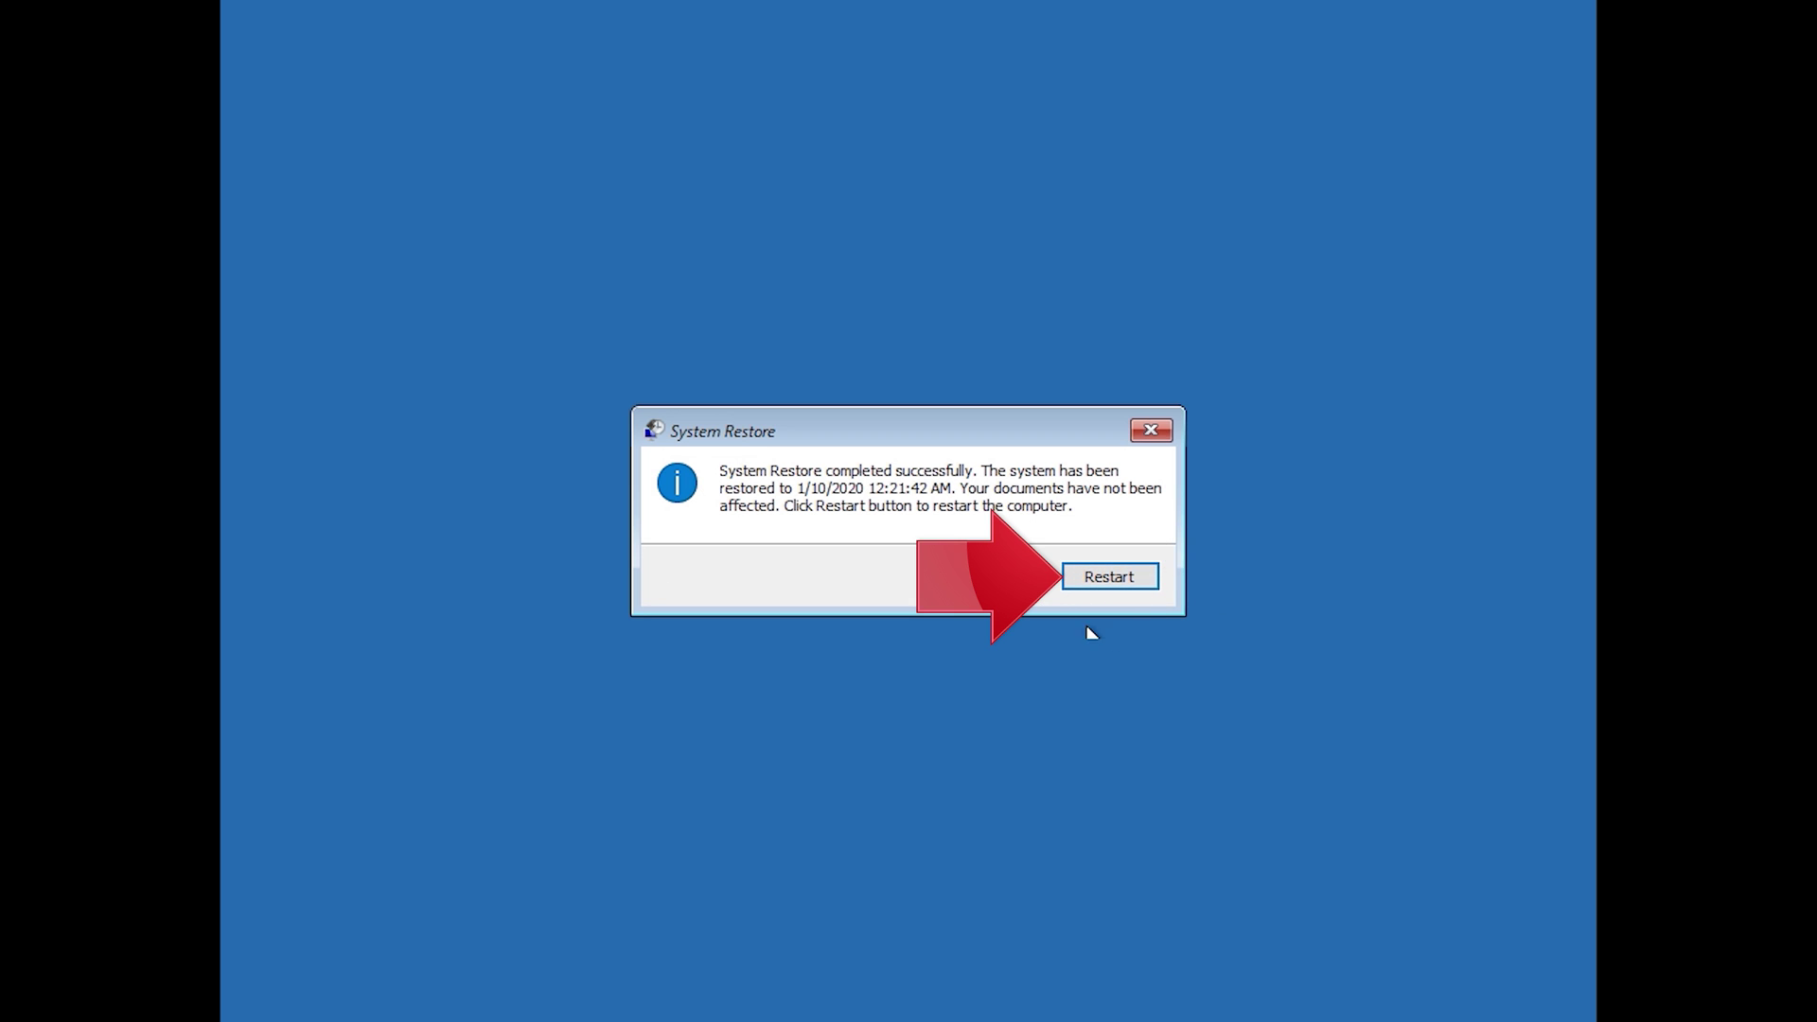
# Step: Restart, then choose Troubleshoot > Reset this PC with Keep my files
pyautogui.click(1094, 585)
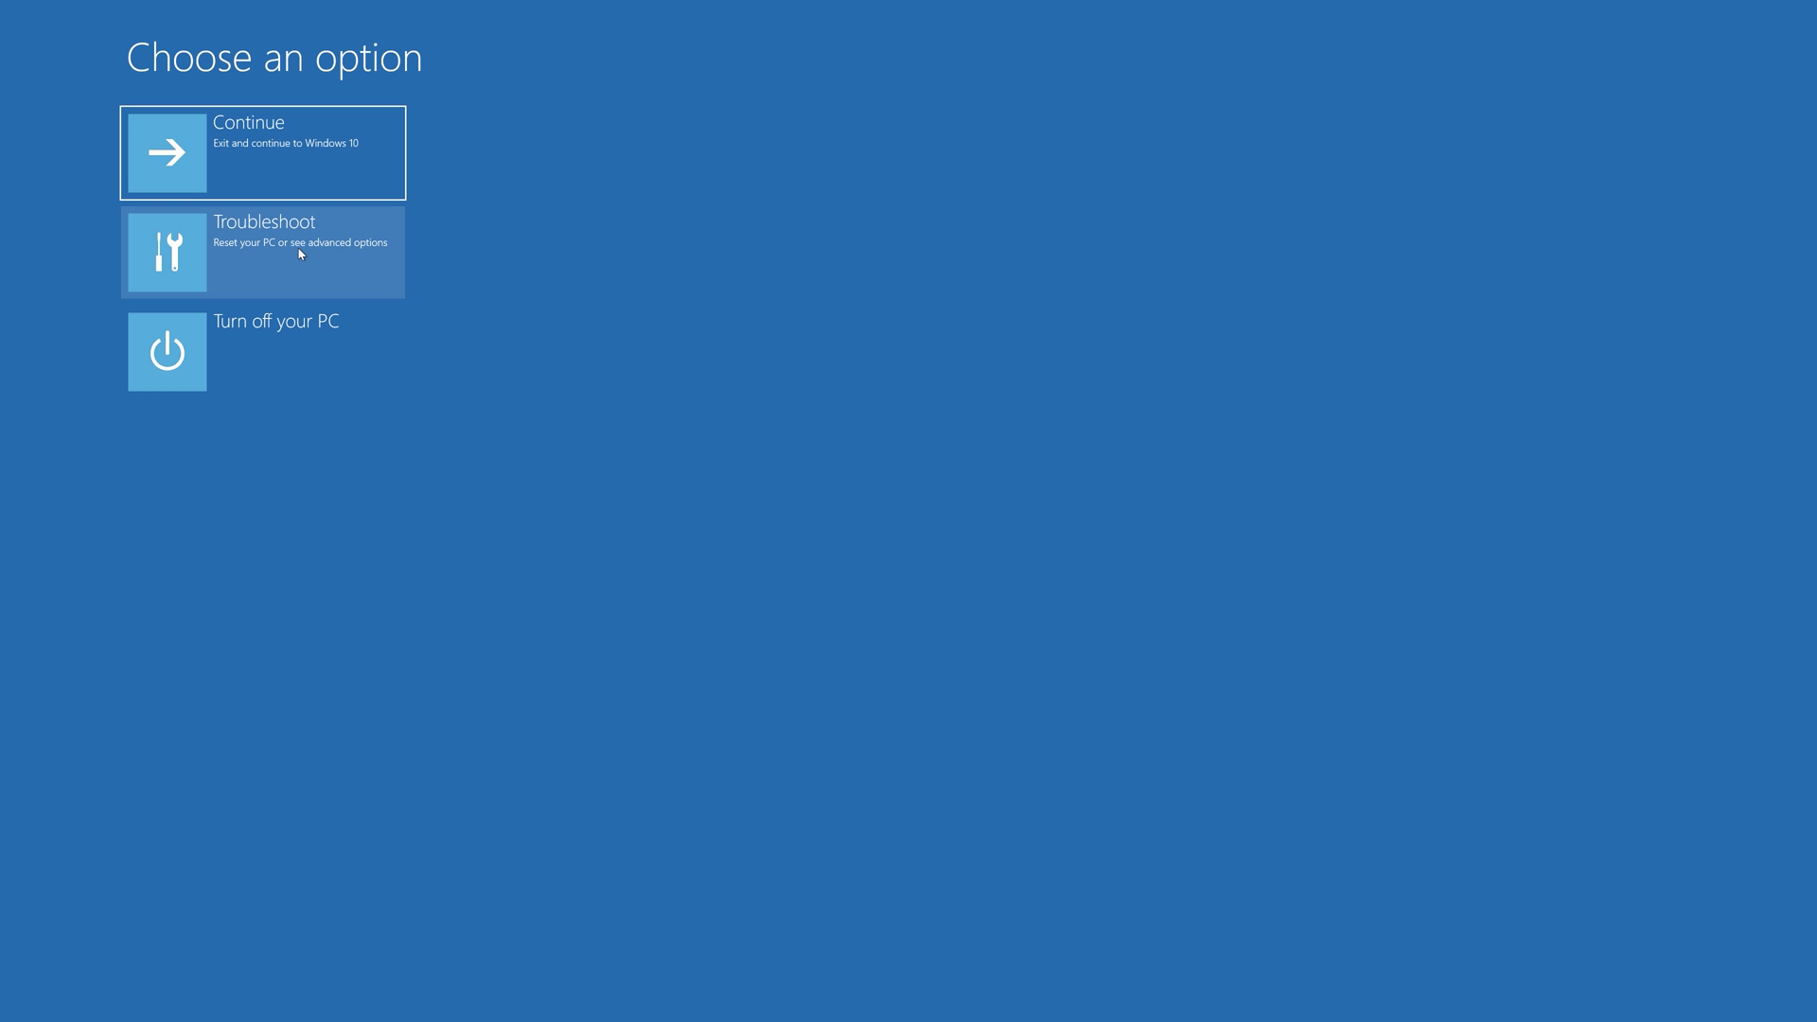
pyautogui.click(298, 252)
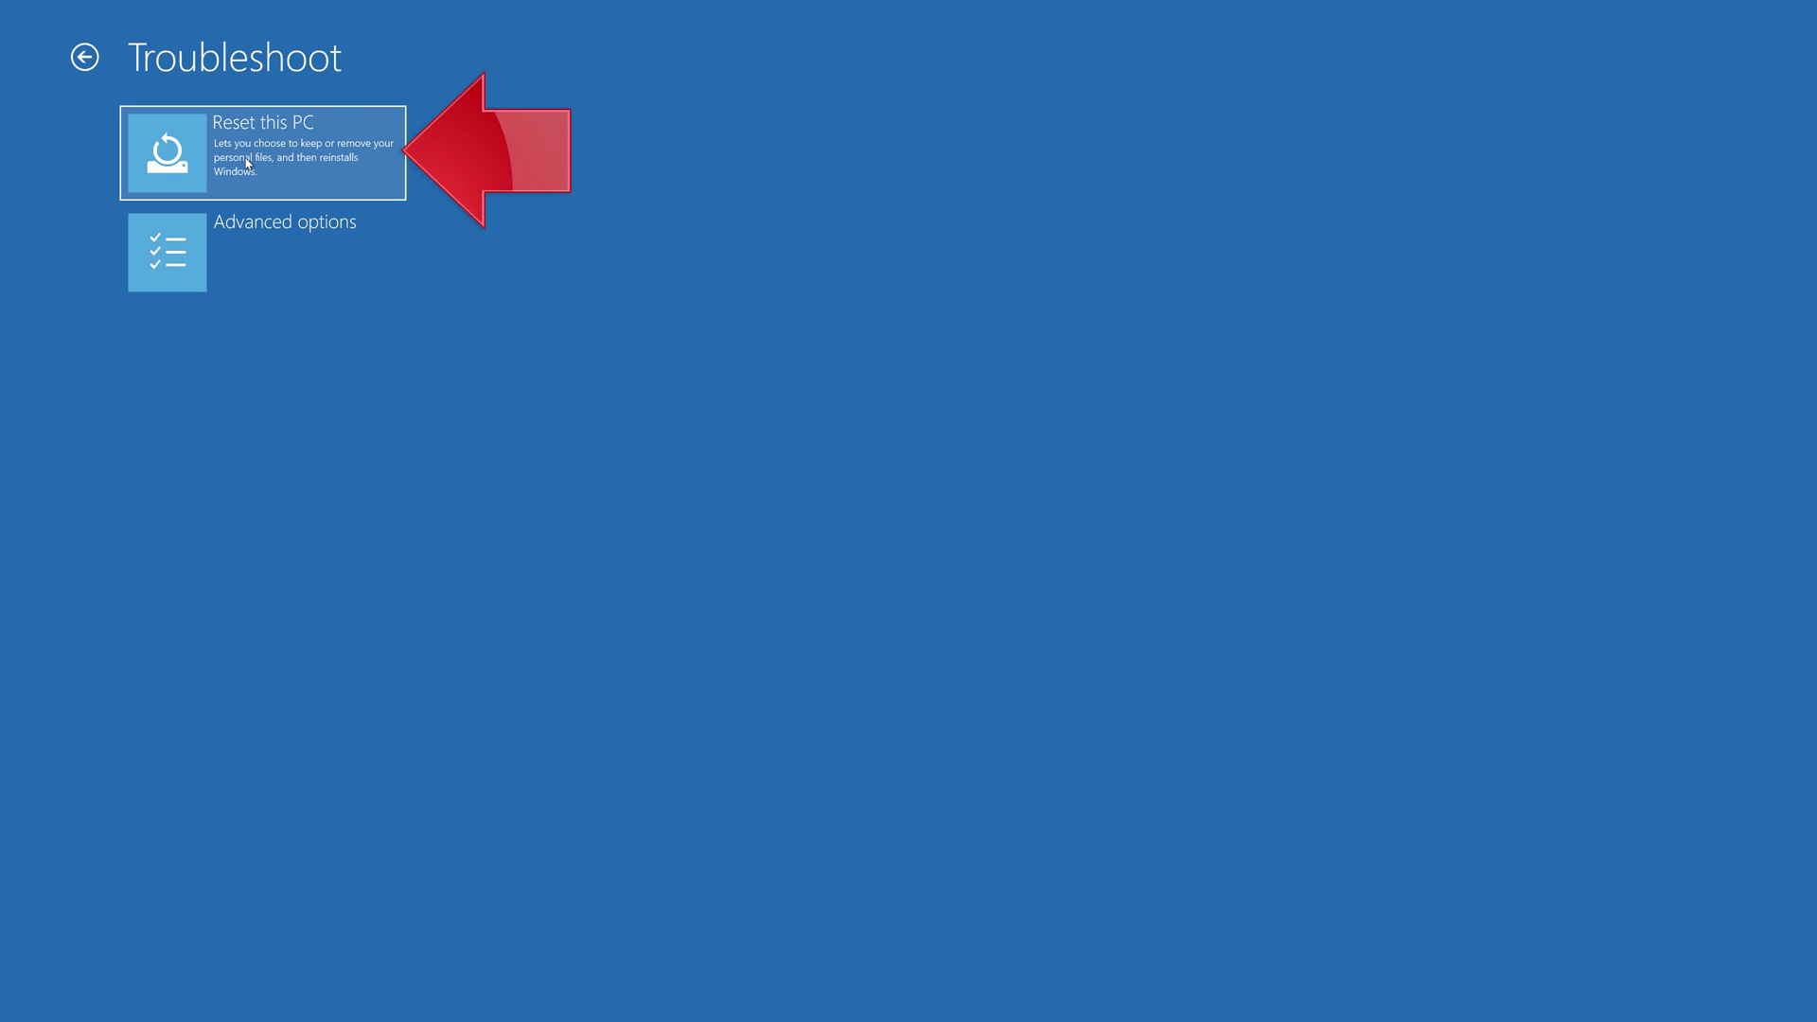
pyautogui.click(307, 157)
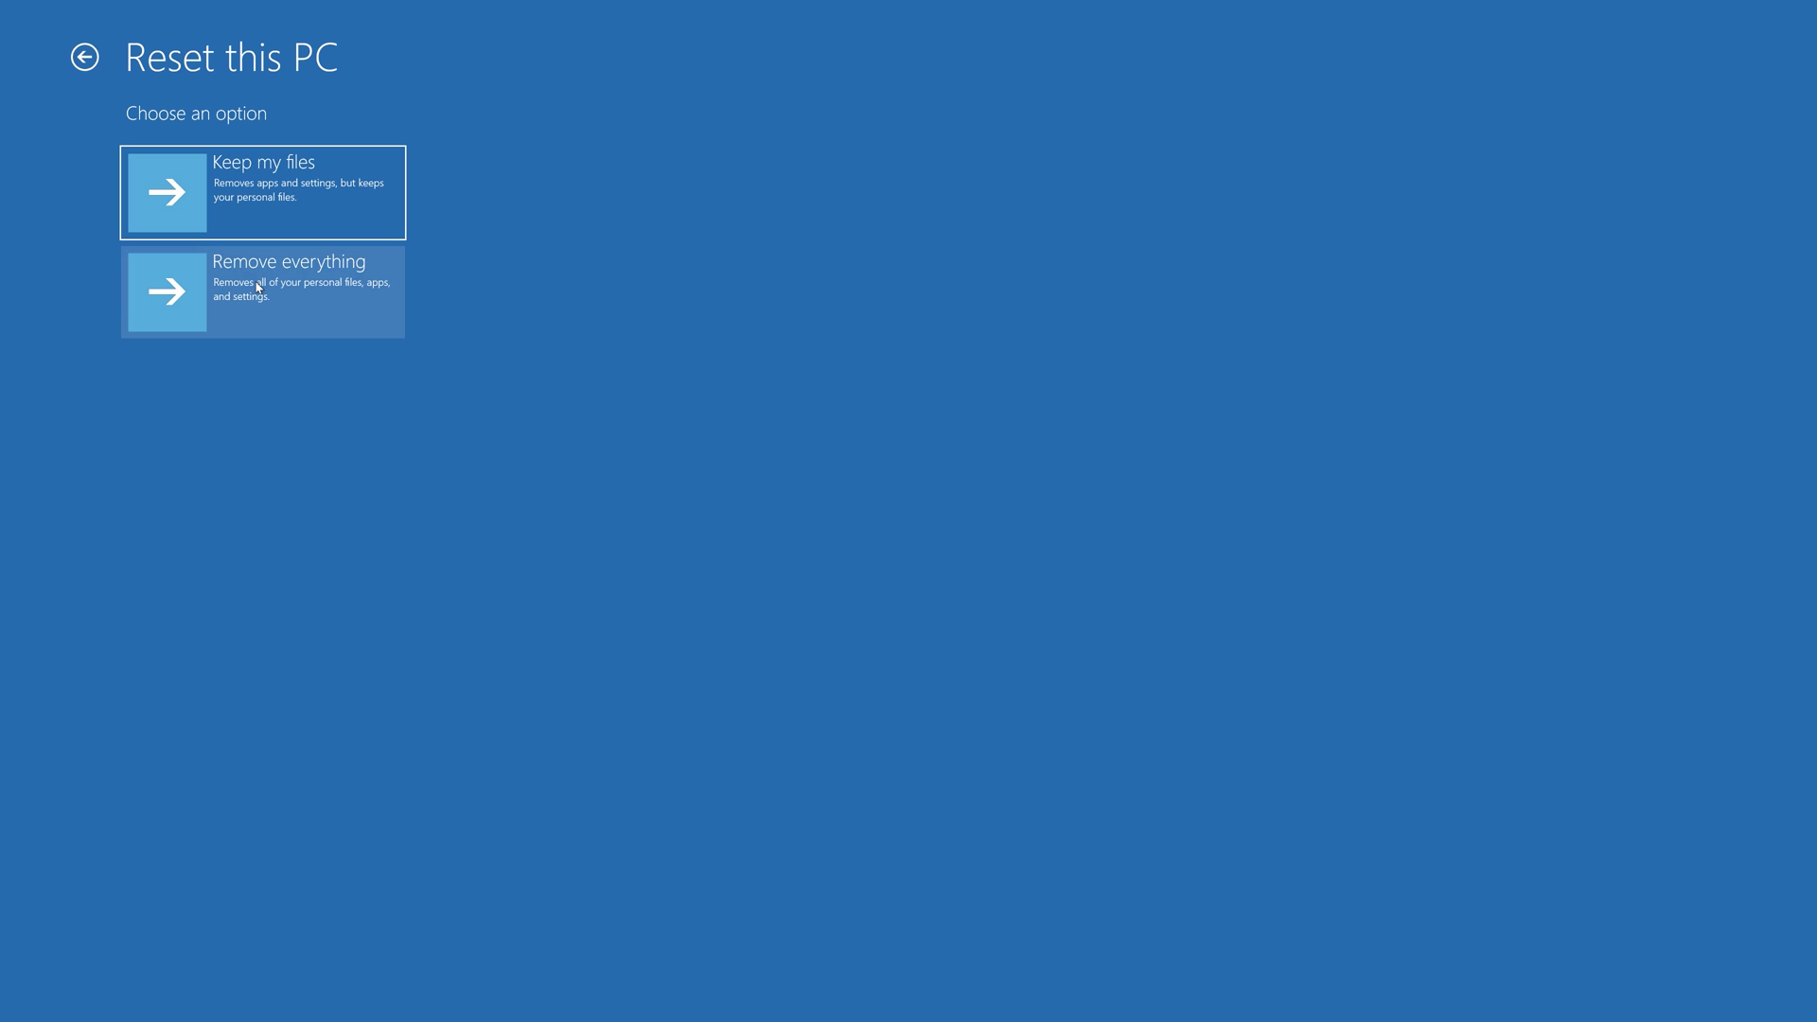
pyautogui.click(275, 190)
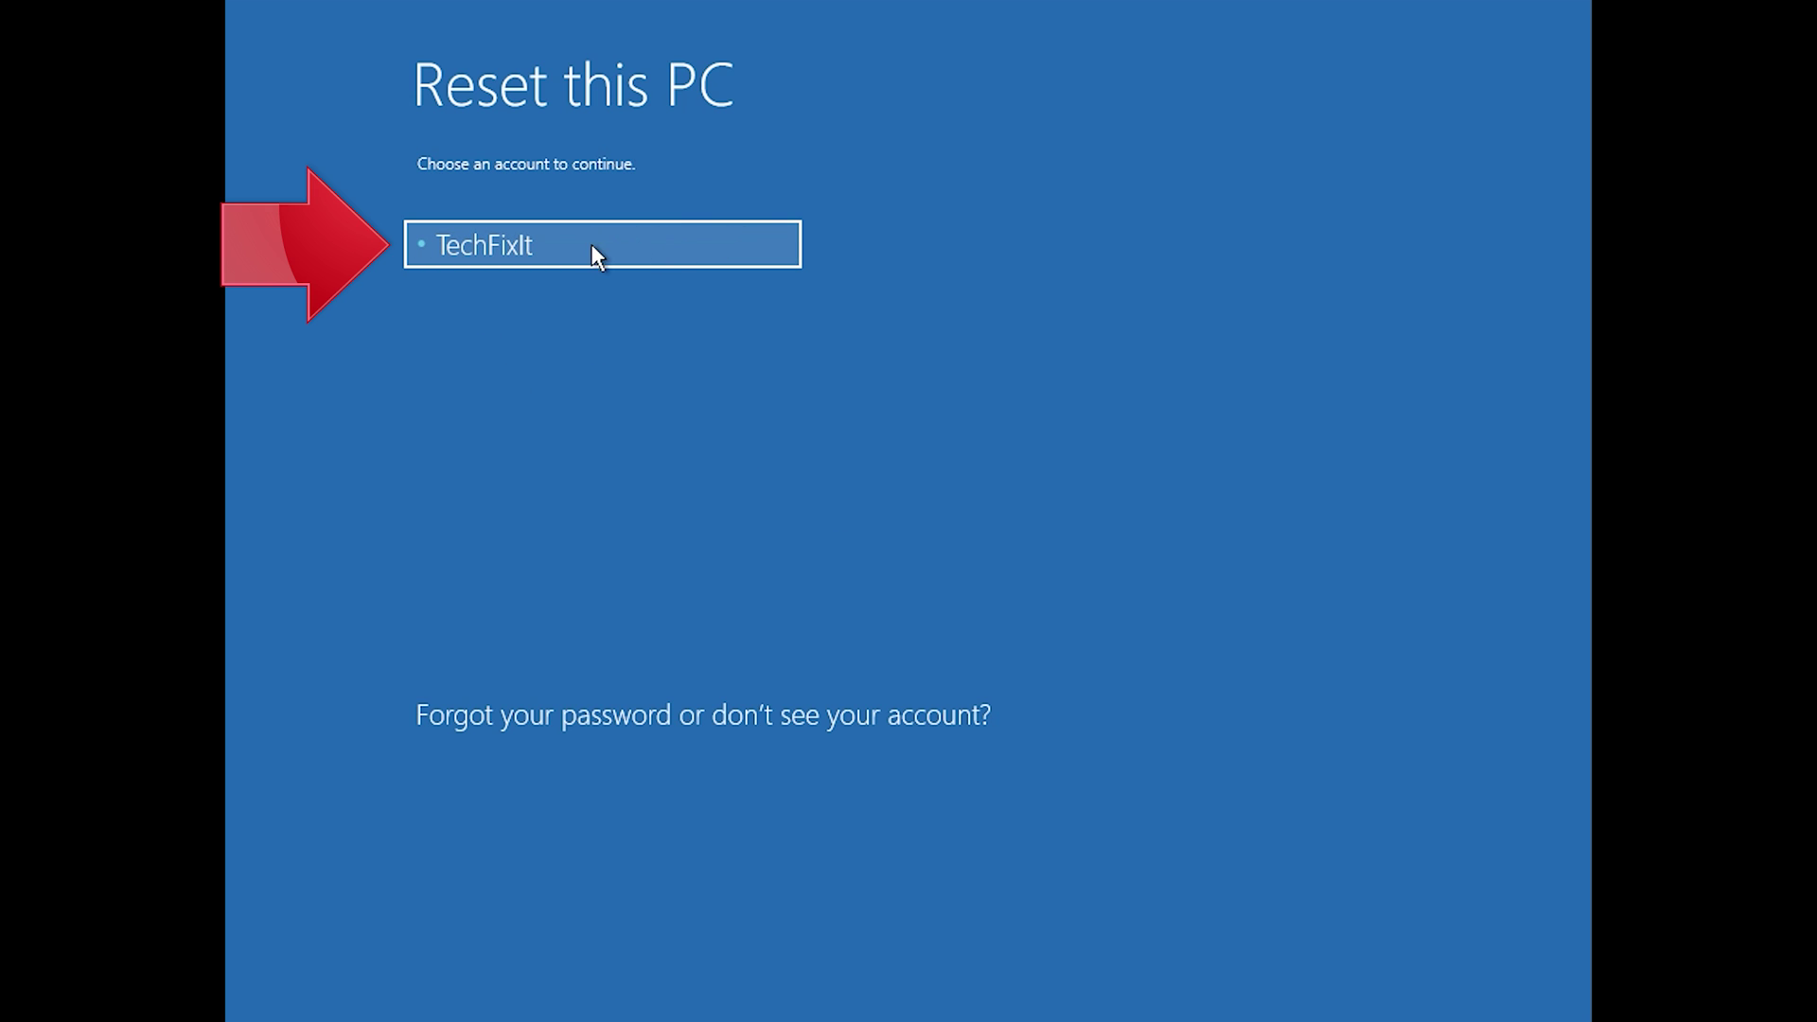
# Step: Sign in with the PC's account and confirm Reset to reinstall Windows keeping personal files
pyautogui.click(681, 236)
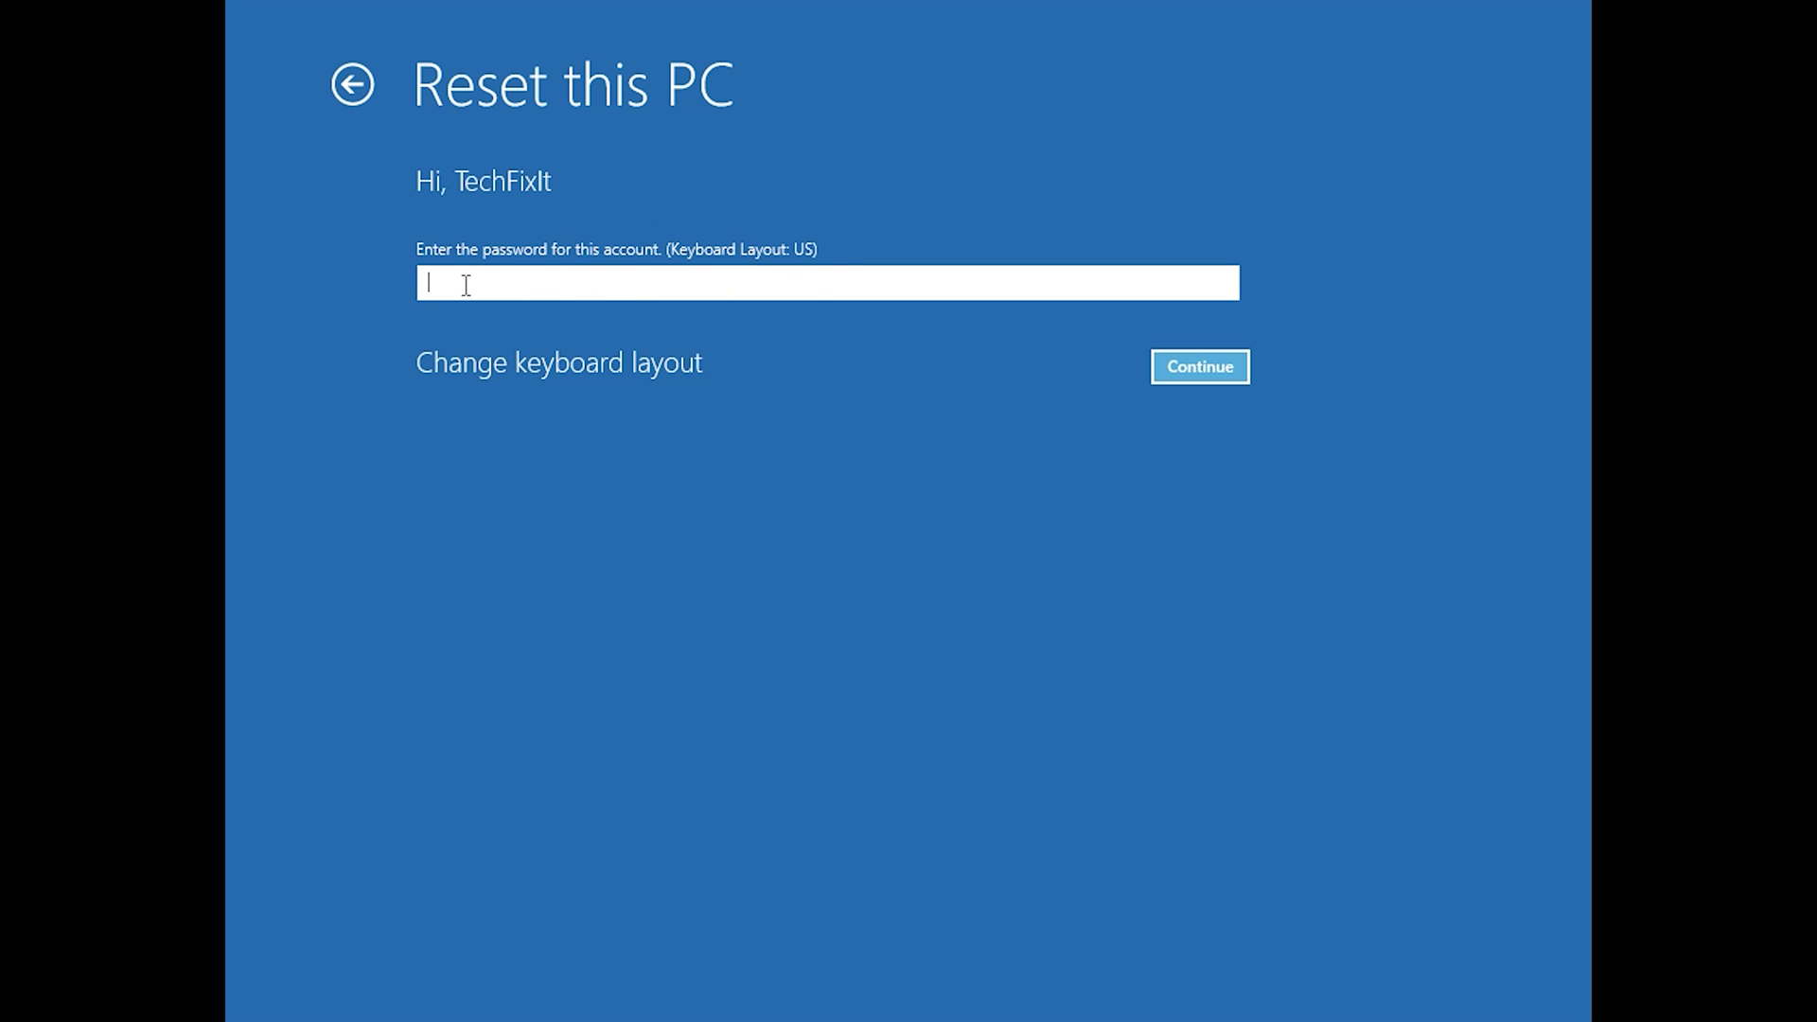
pyautogui.click(1183, 378)
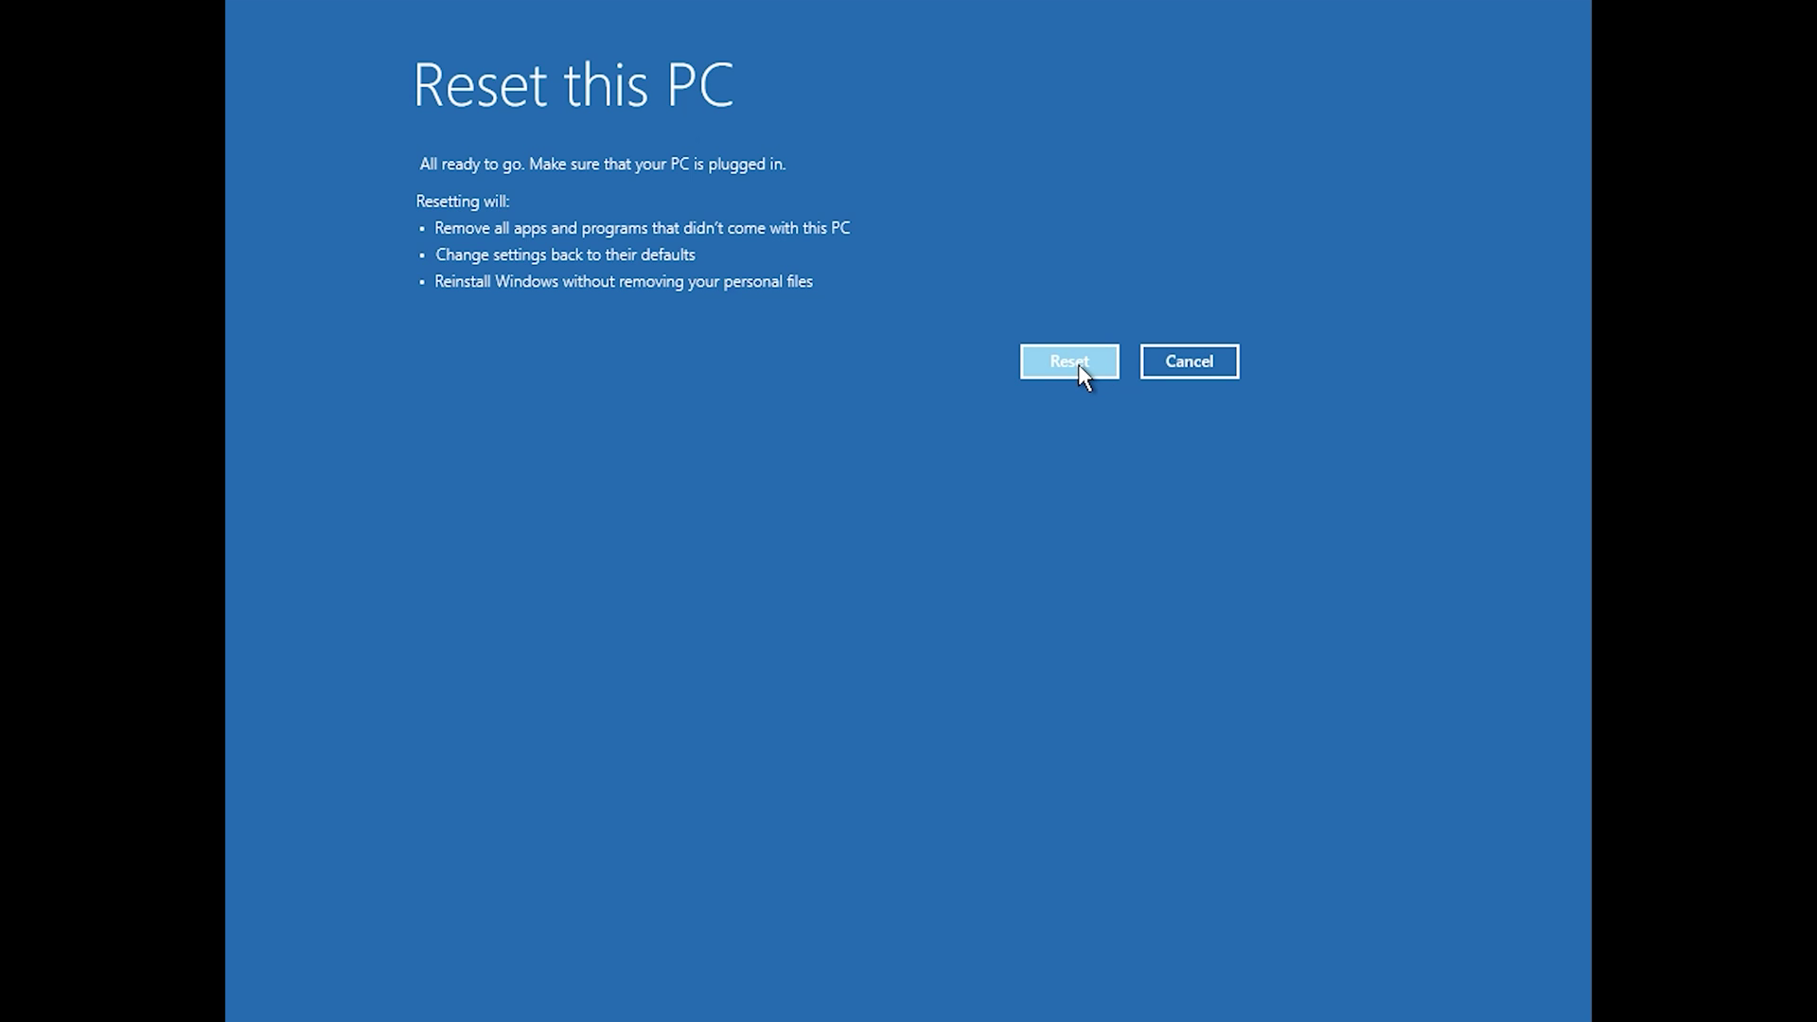
pyautogui.click(1079, 365)
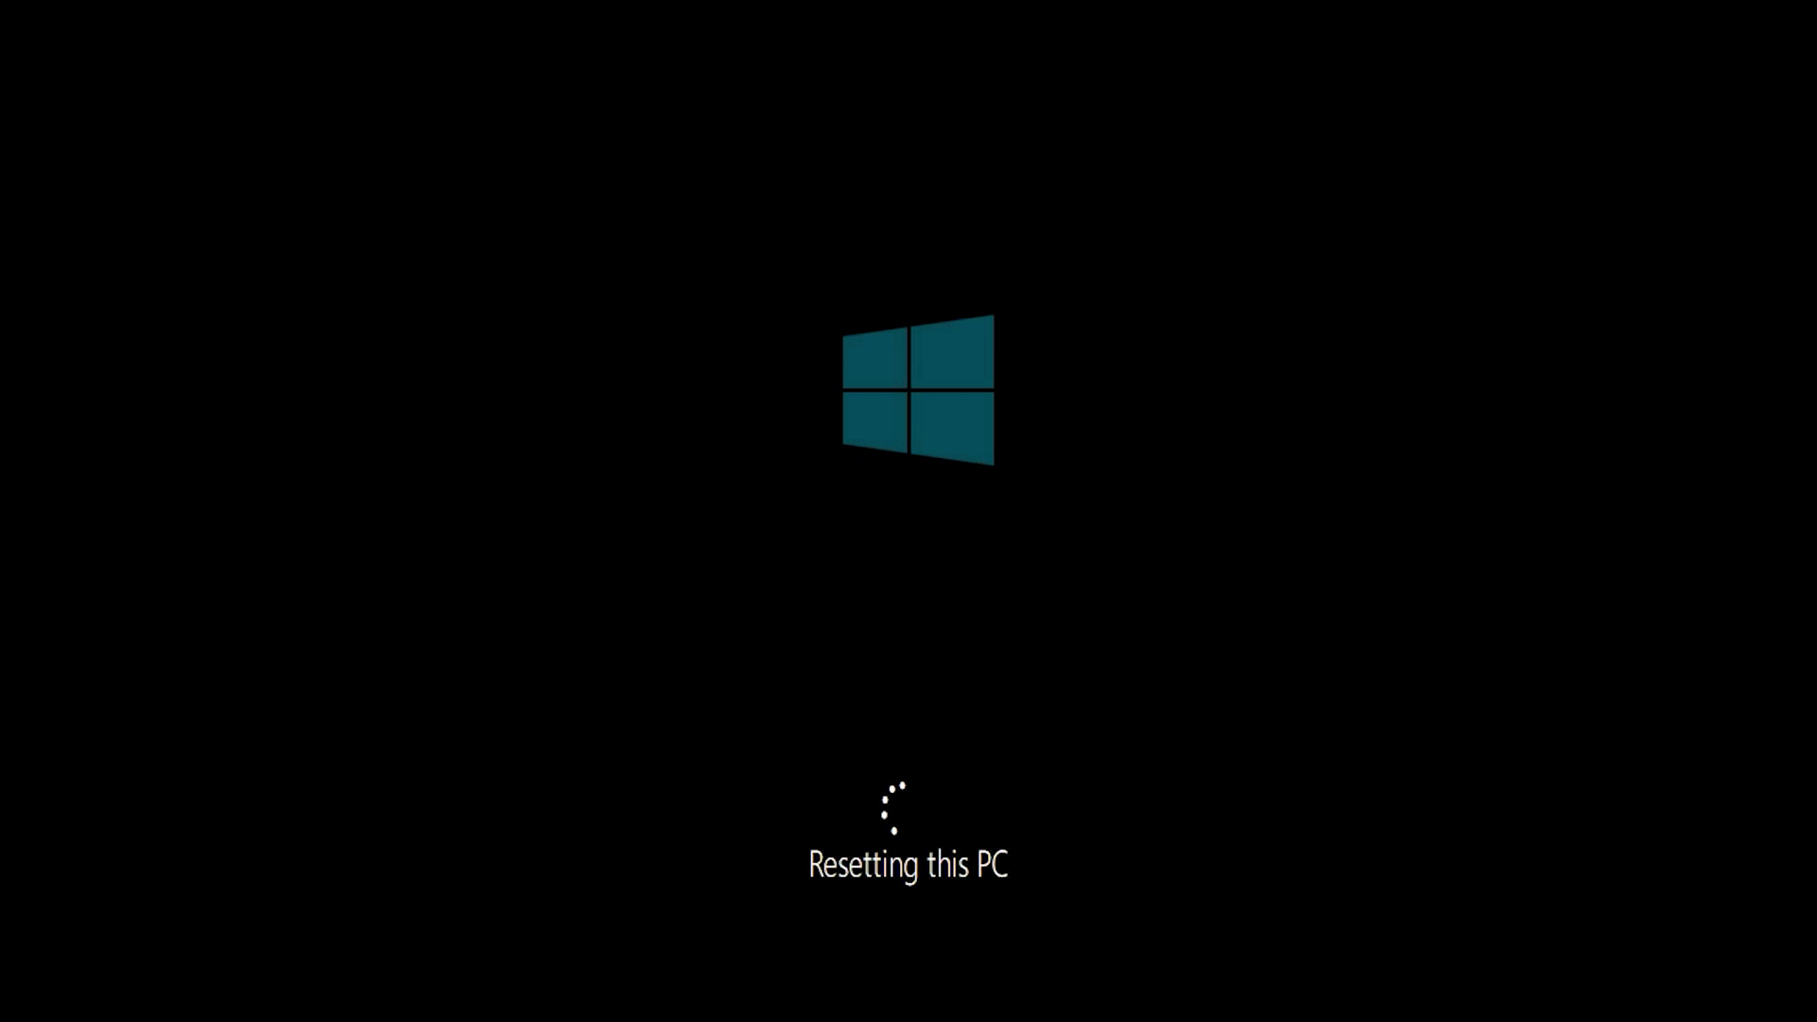